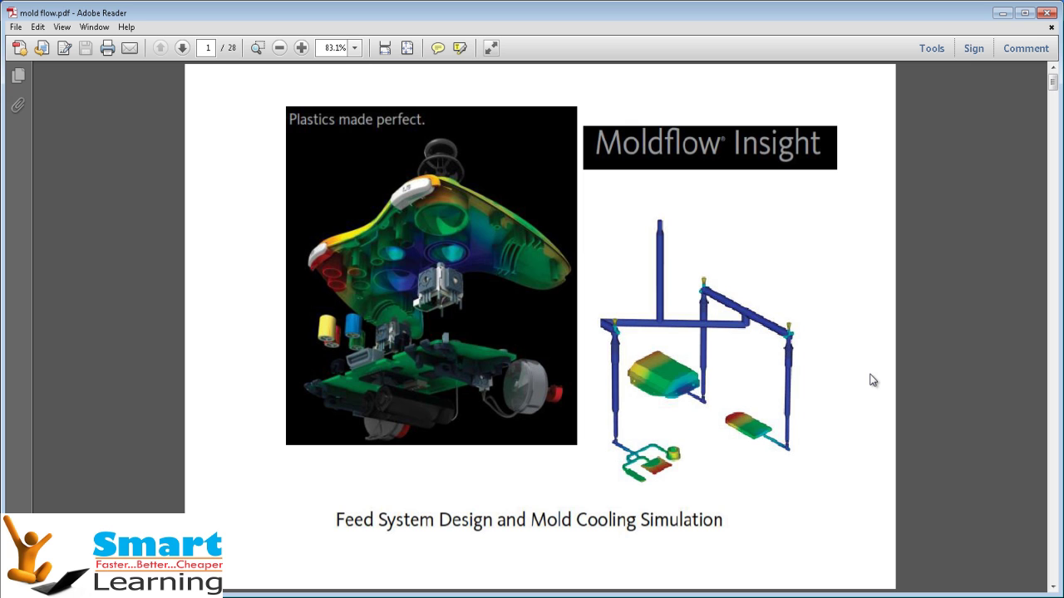
# - Scroll the brochure to page 7 of 28, showing the manifold_3d pressure-at-injection XY plot
pyautogui.scroll(-2, 871, 380)
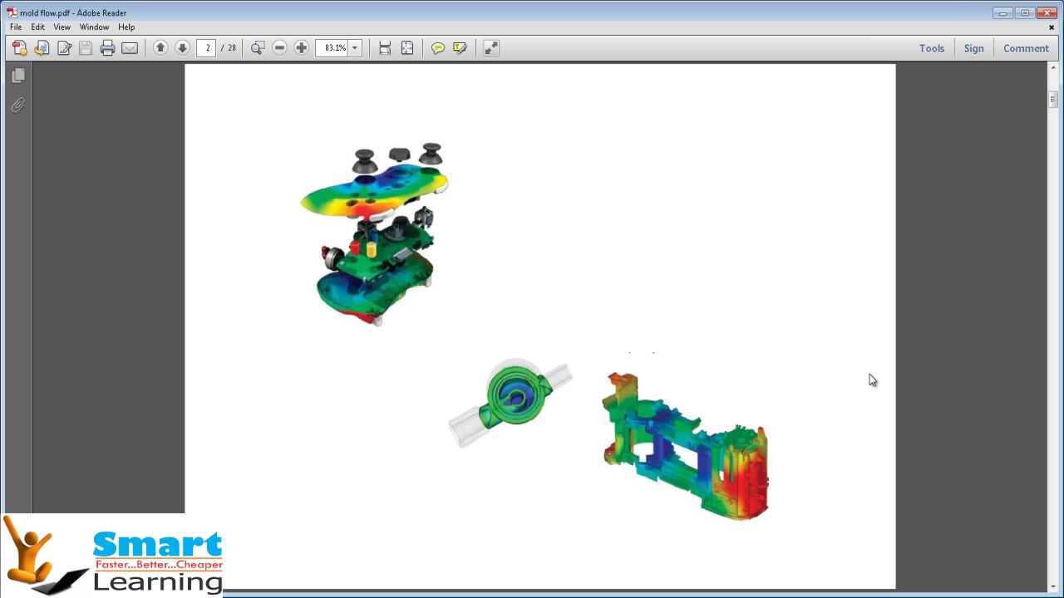
pyautogui.scroll(-3, 861, 378)
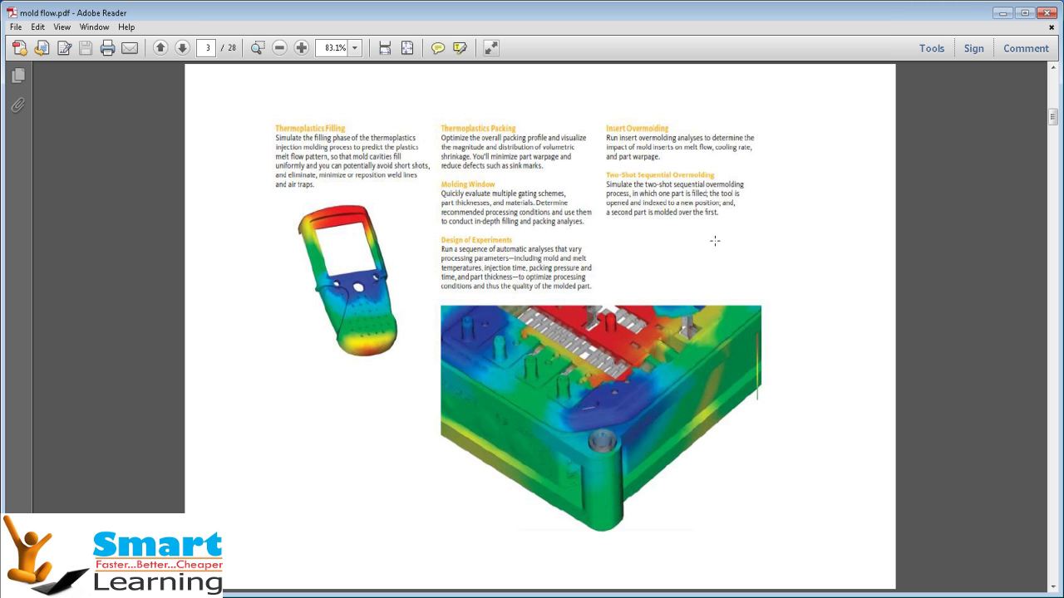
pyautogui.scroll(-1, 683, 247)
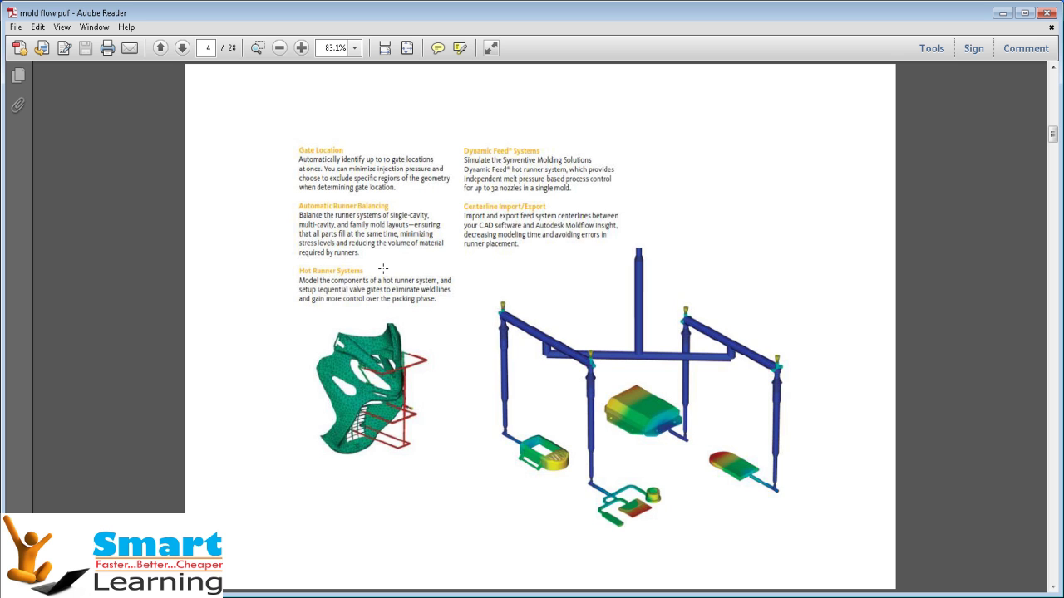
pyautogui.scroll(-3, 421, 256)
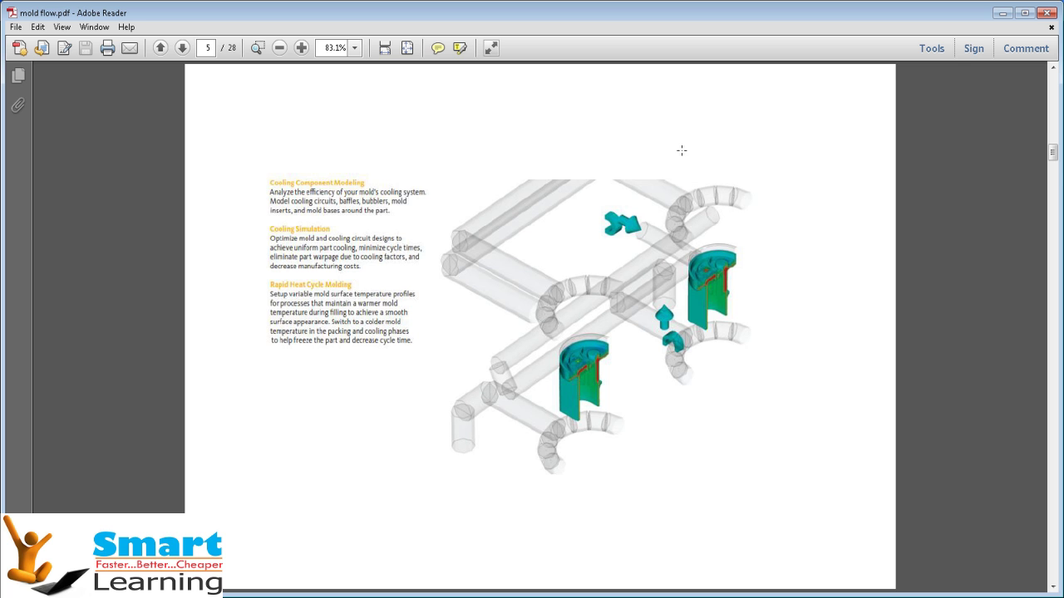
pyautogui.scroll(-3, 683, 150)
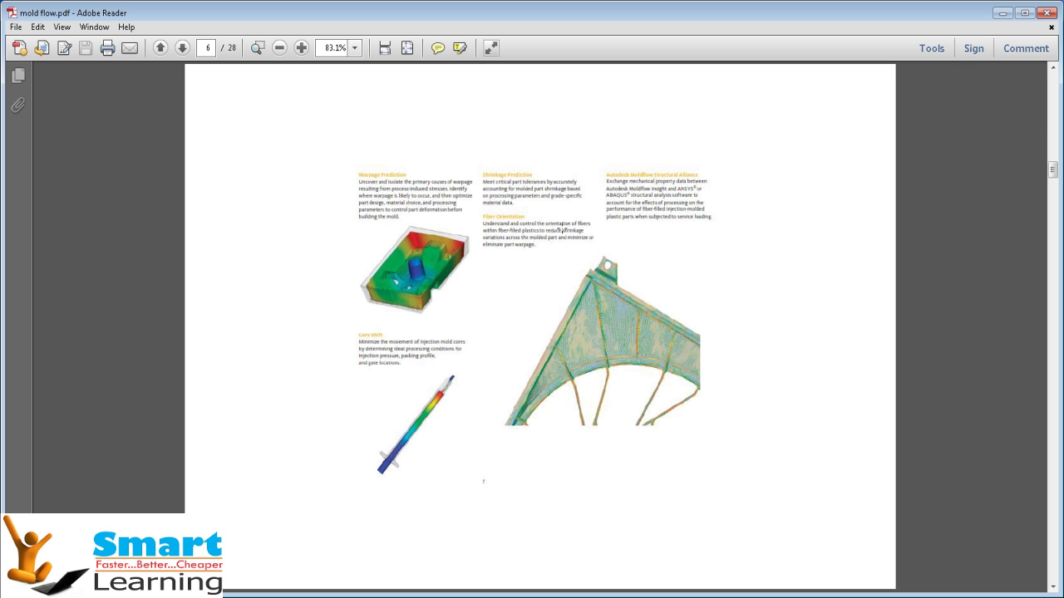
pyautogui.scroll(-3, 559, 230)
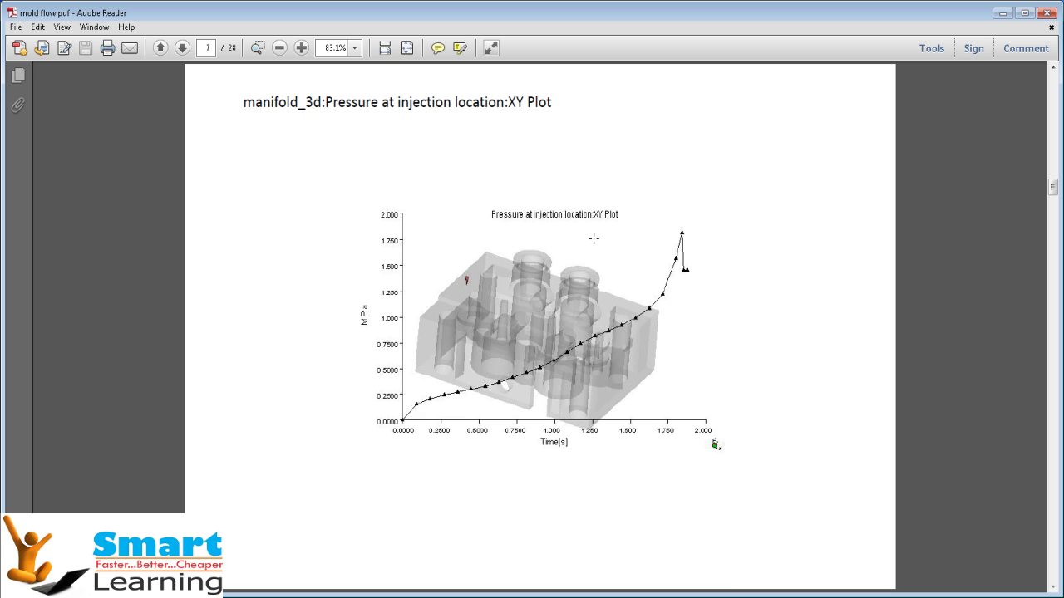
# - Open the manifold_3d study from the Tasks pane and view its mesh in 3-D
pyautogui.click(707, 592)
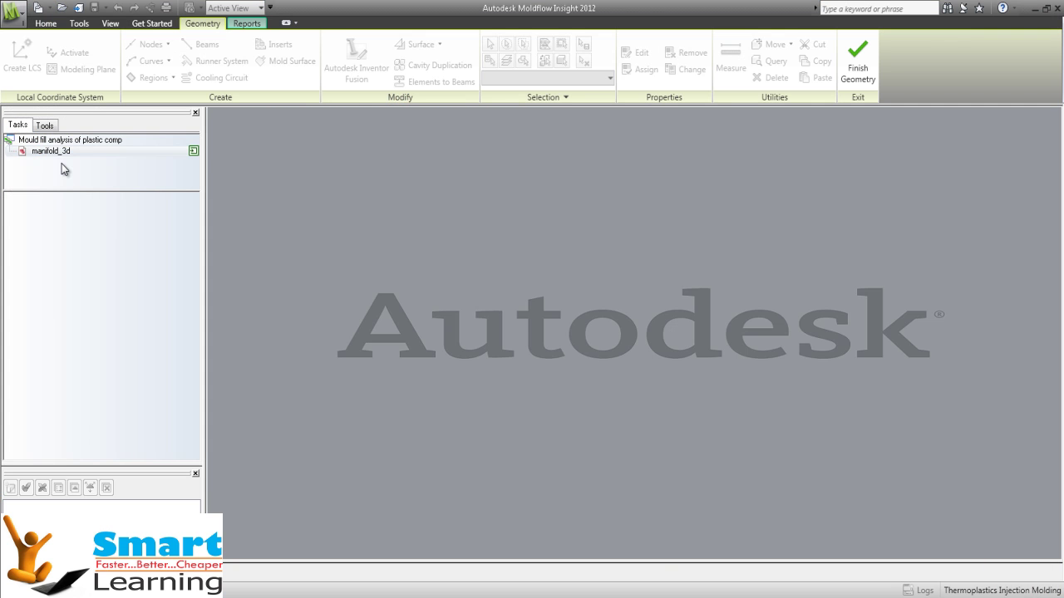
pyautogui.doubleClick(60, 155)
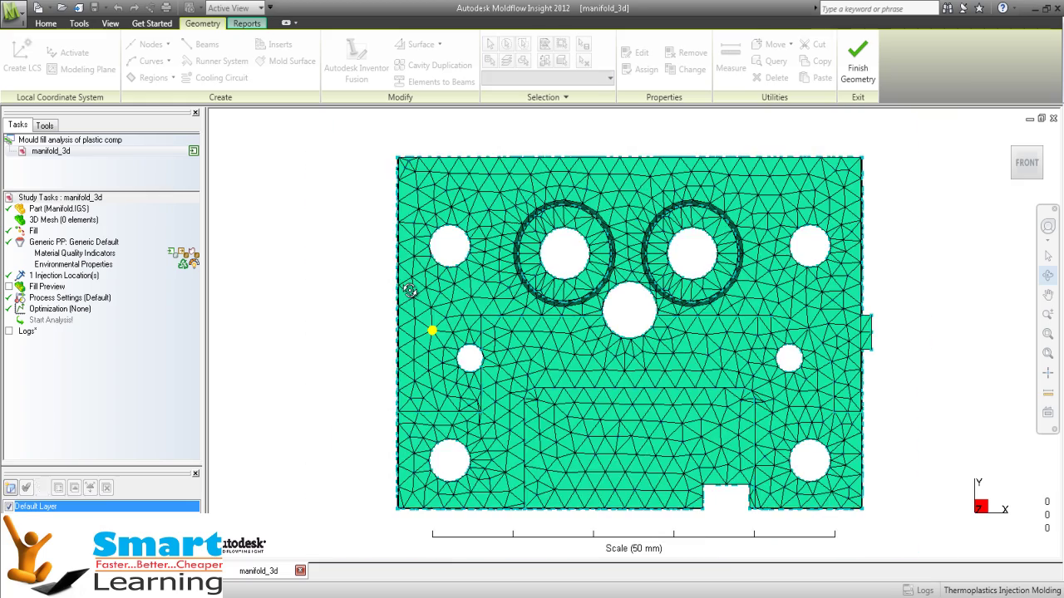
pyautogui.moveTo(364, 316); pyautogui.dragTo(368, 274)
pyautogui.scroll(-2, 368, 273)
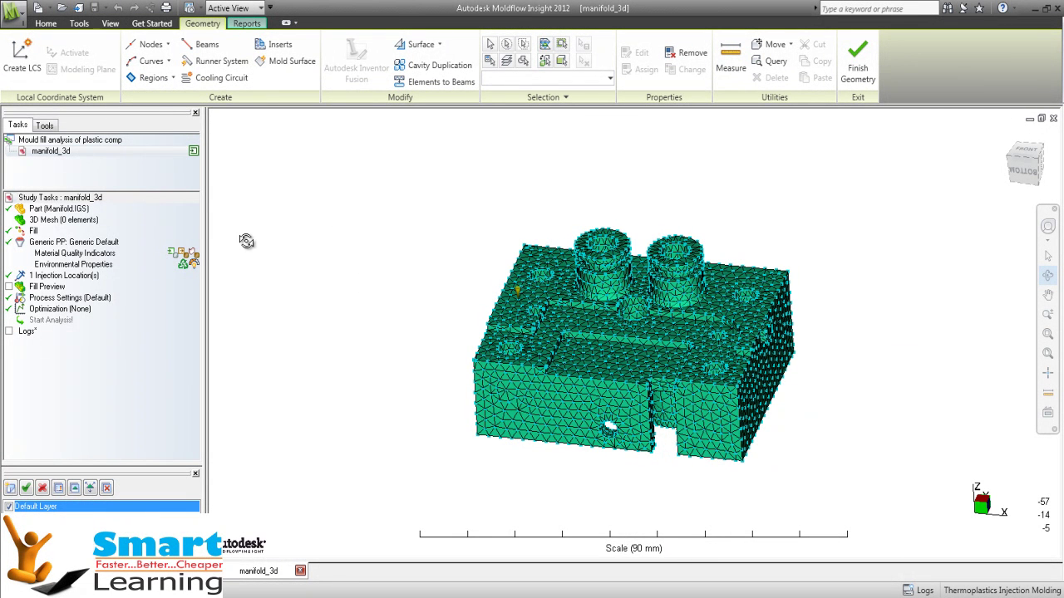
# - Choose Generic PP: Generic Default in the Select Material dialog
pyautogui.rightClick(78, 244)
pyautogui.click(112, 249)
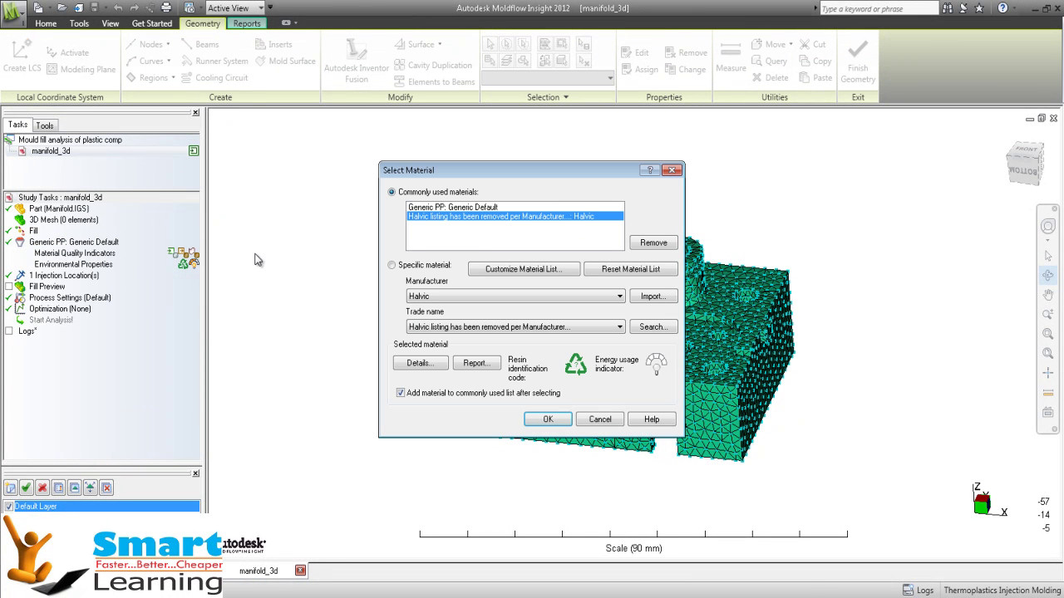
pyautogui.click(498, 207)
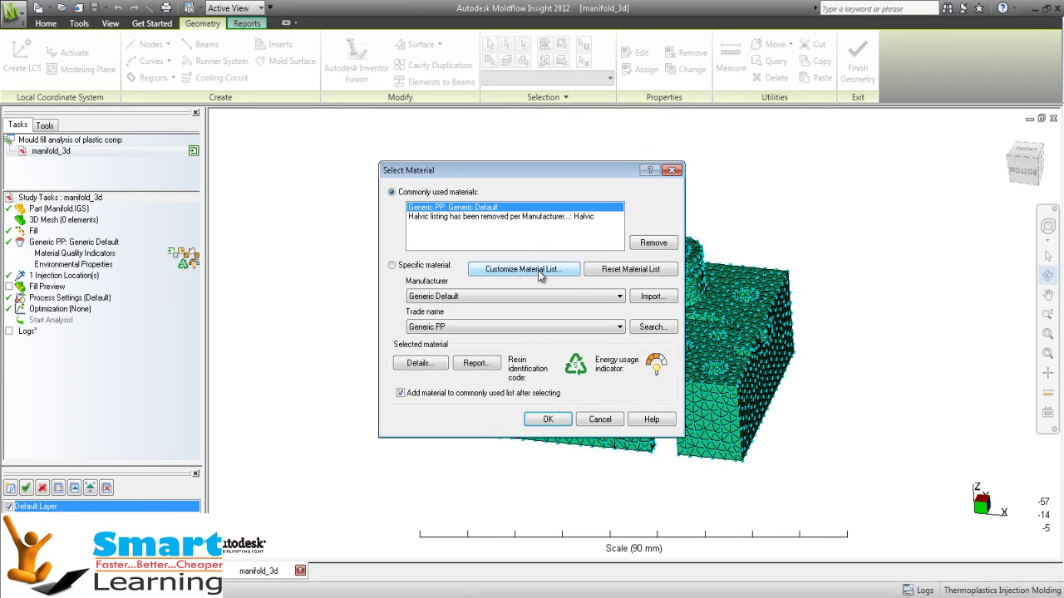
# - Review Generic PP's rheological, thermal, mechanical, pvT and shrinkage property data, then close it
pyautogui.click(420, 364)
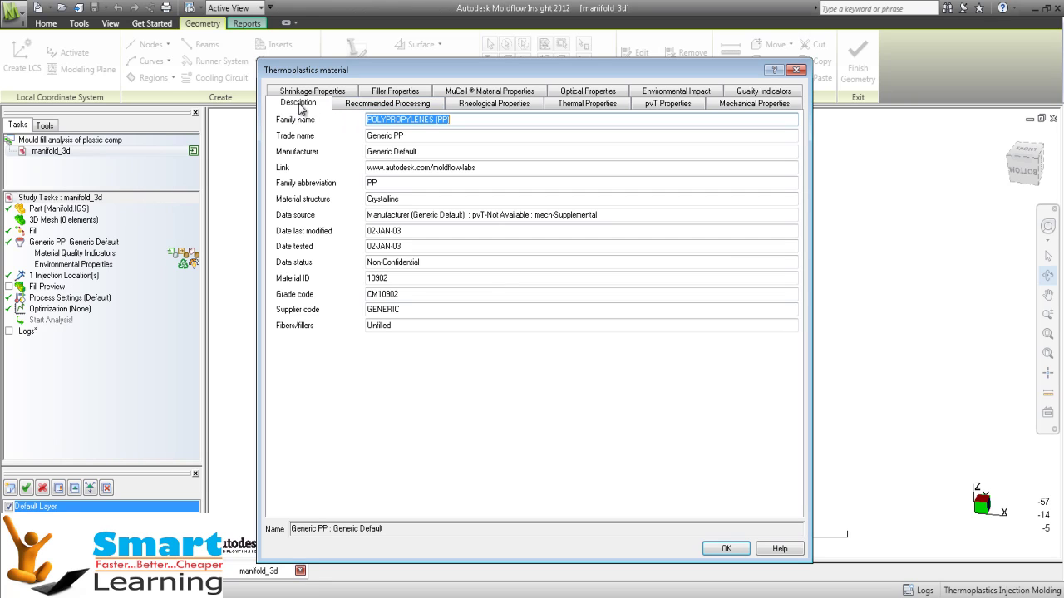
pyautogui.click(462, 106)
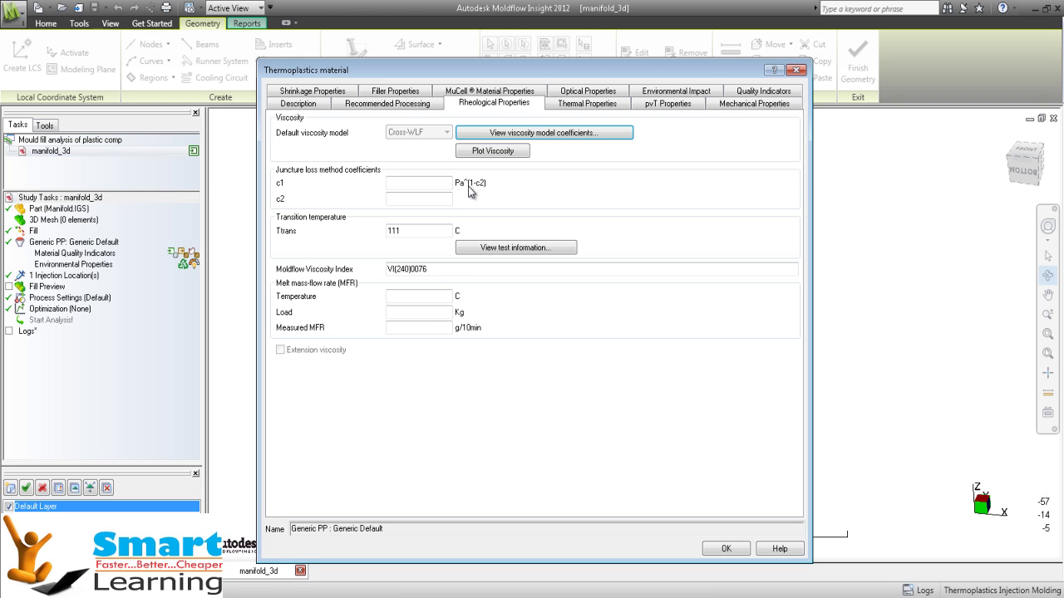
pyautogui.click(583, 113)
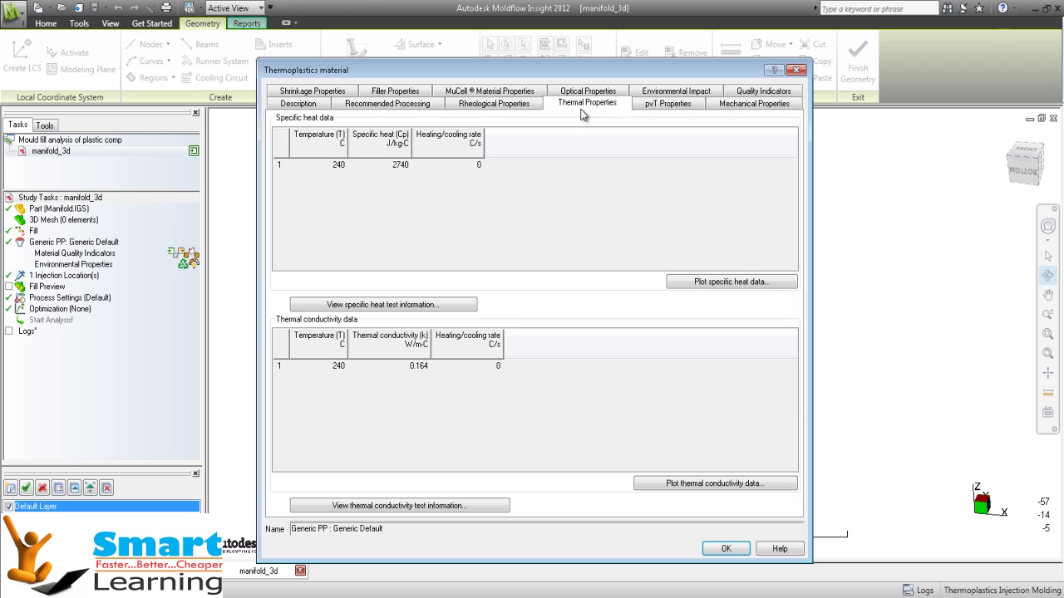
pyautogui.click(729, 106)
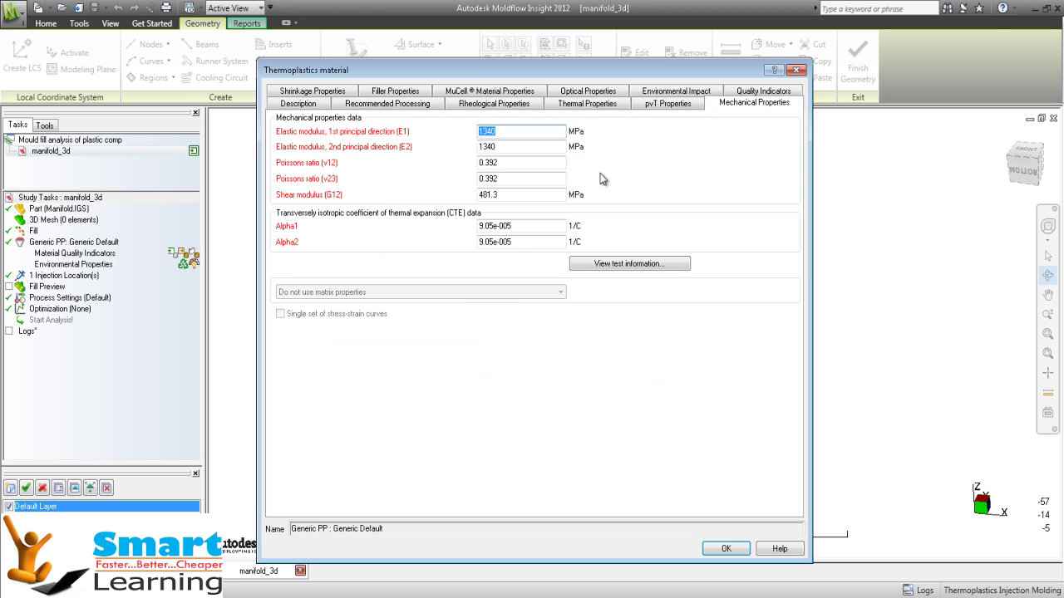
pyautogui.click(655, 106)
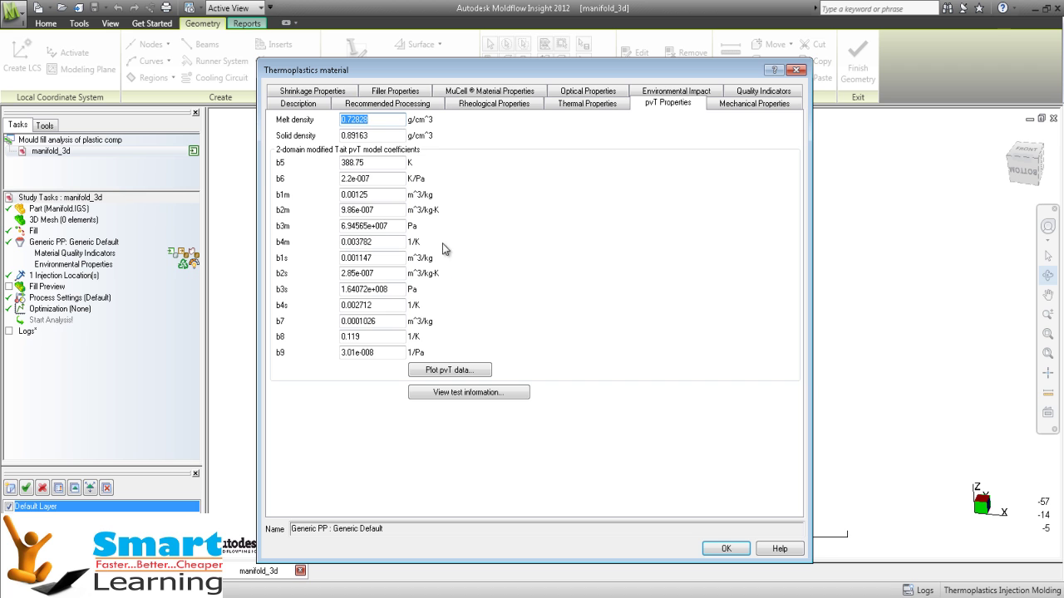
pyautogui.click(315, 92)
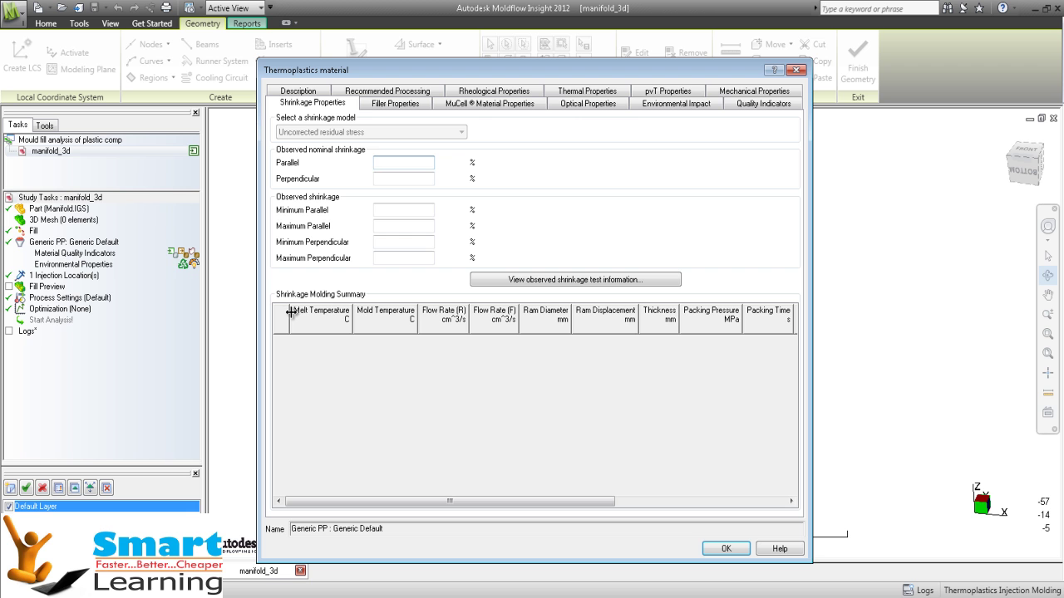
pyautogui.click(720, 549)
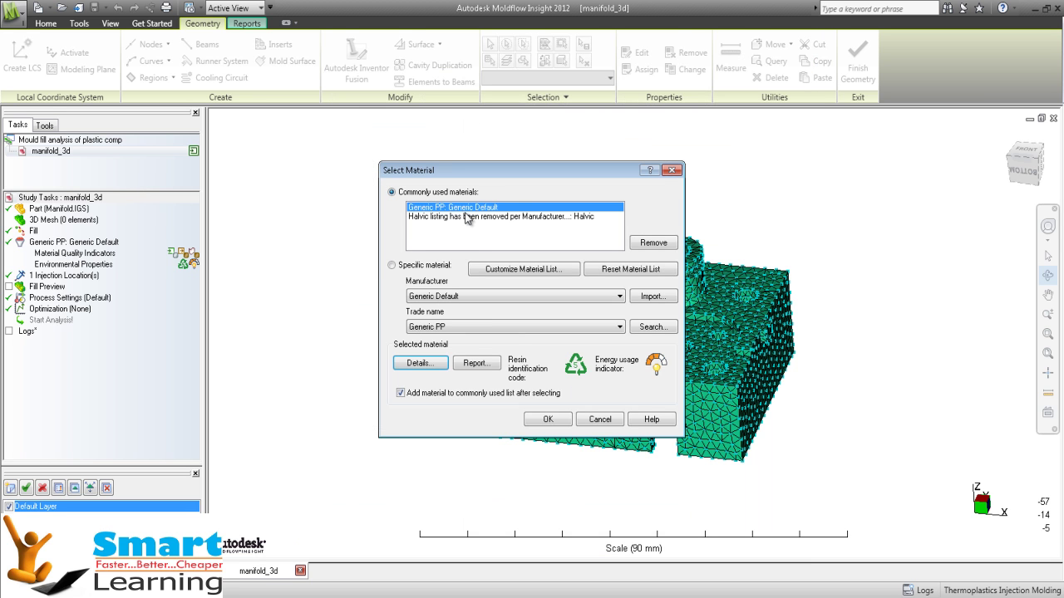
# - Confirm Generic PP: Generic Default and place one injection location on the part's top face
pyautogui.click(548, 418)
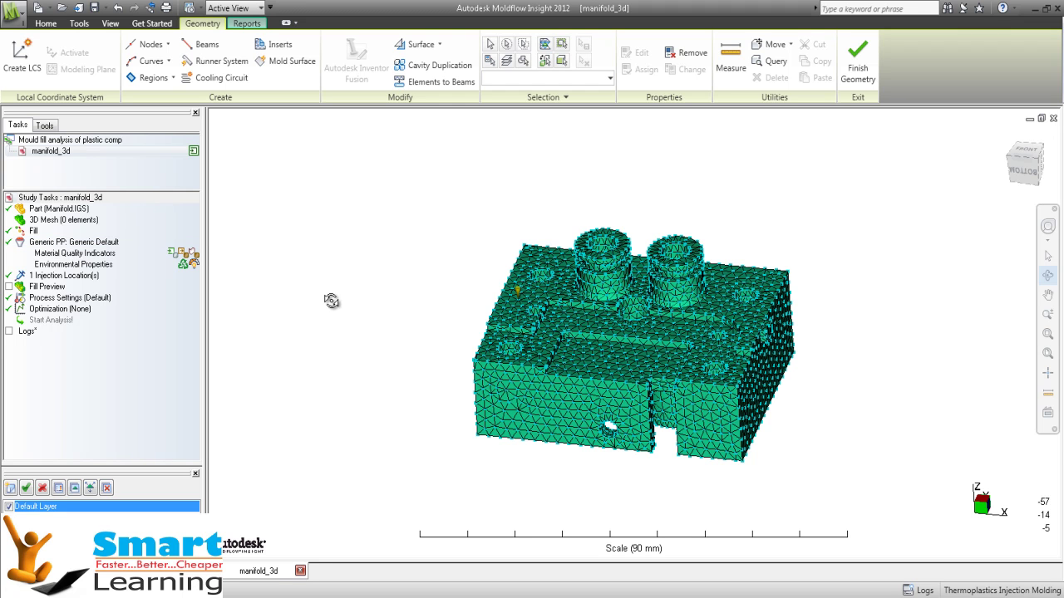
pyautogui.moveTo(368, 297); pyautogui.dragTo(390, 297)
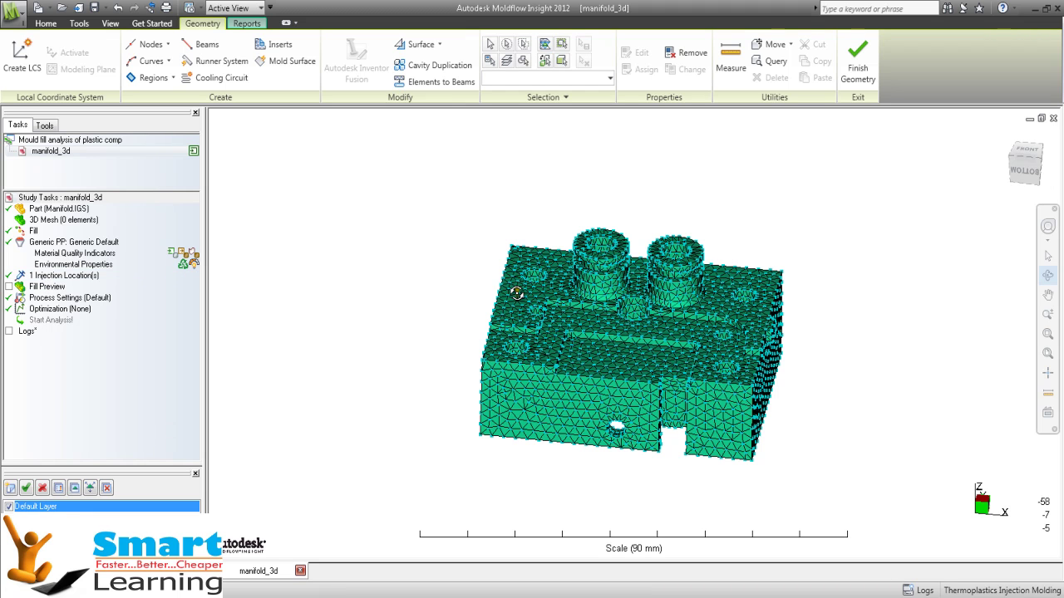
pyautogui.doubleClick(79, 280)
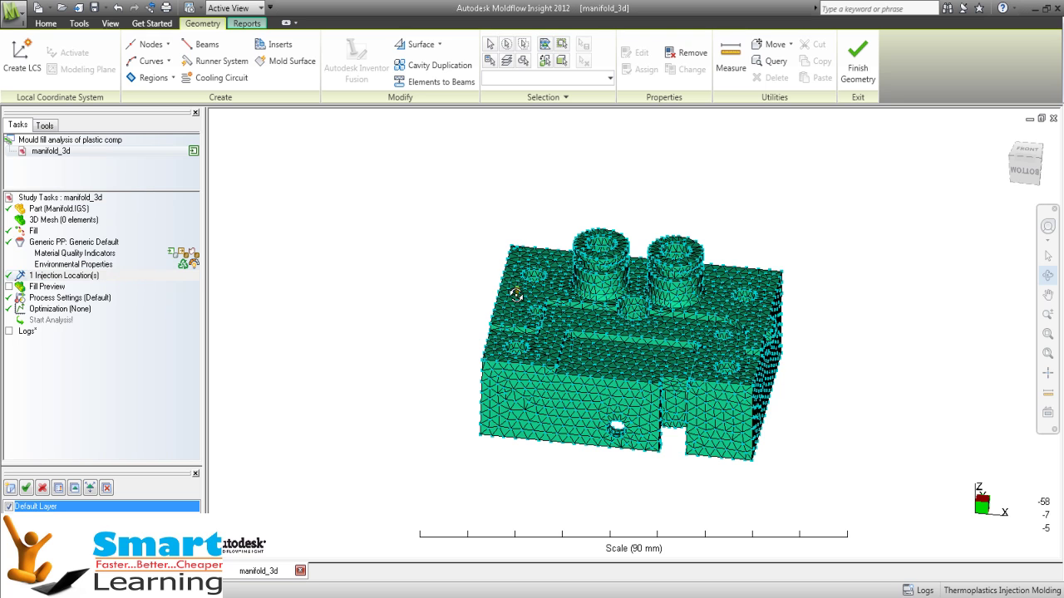
pyautogui.click(515, 295)
pyautogui.scroll(5, 515, 295)
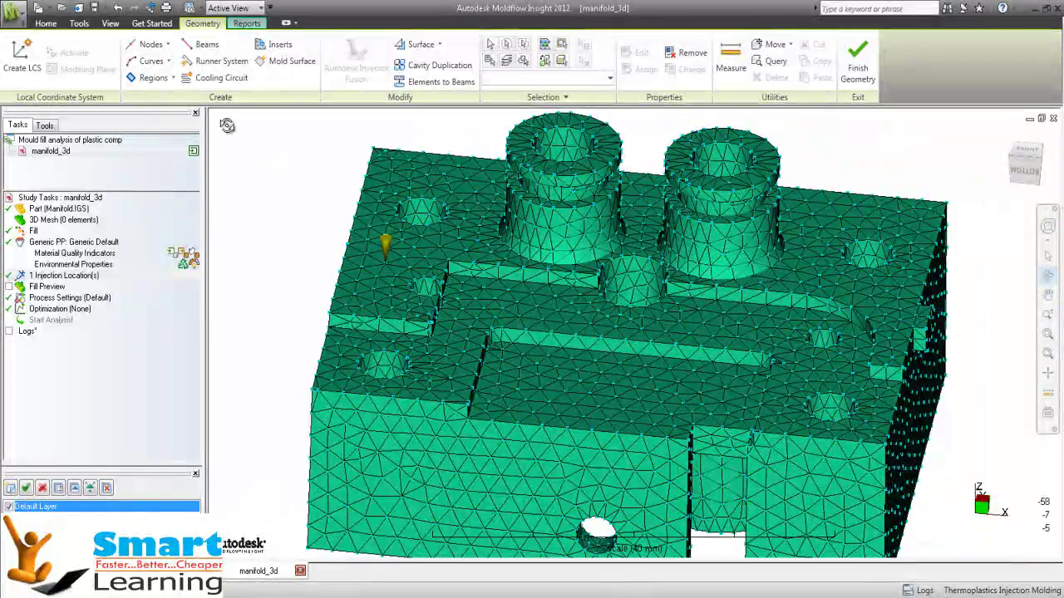
# - Add a second injection point near the top edge, then undo it, leaving one location
pyautogui.click(46, 23)
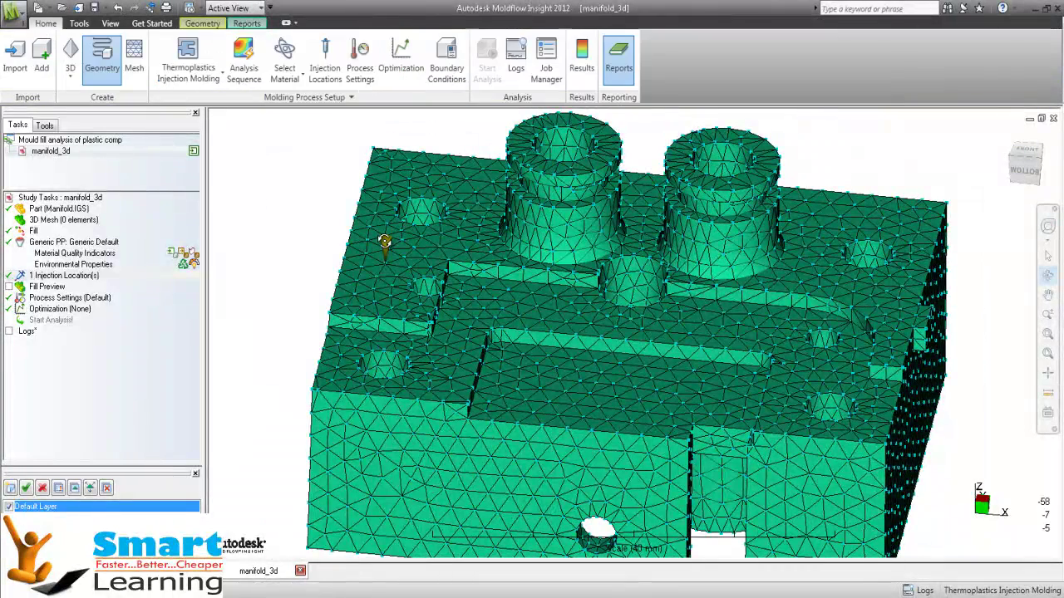
pyautogui.moveTo(383, 241); pyautogui.dragTo(423, 245, button='middle')
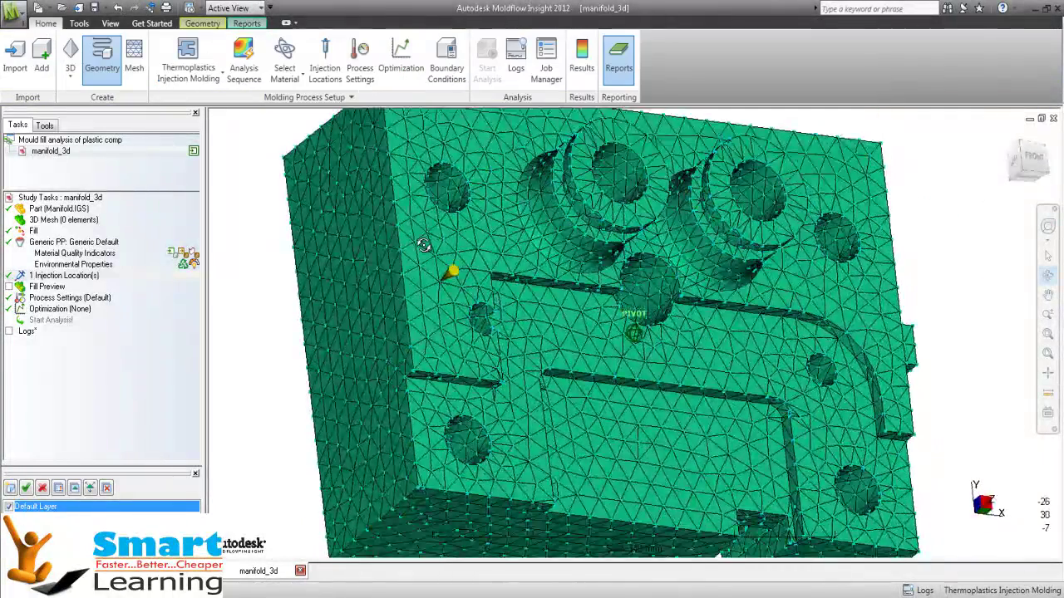
pyautogui.rightClick(52, 276)
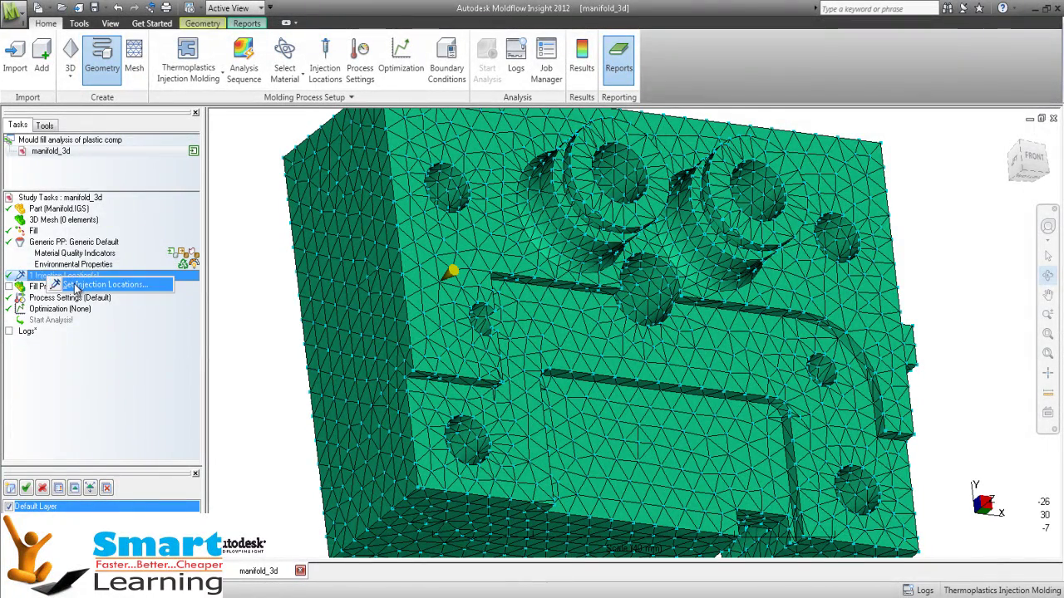
pyautogui.click(76, 285)
pyautogui.scroll(-2, 466, 300)
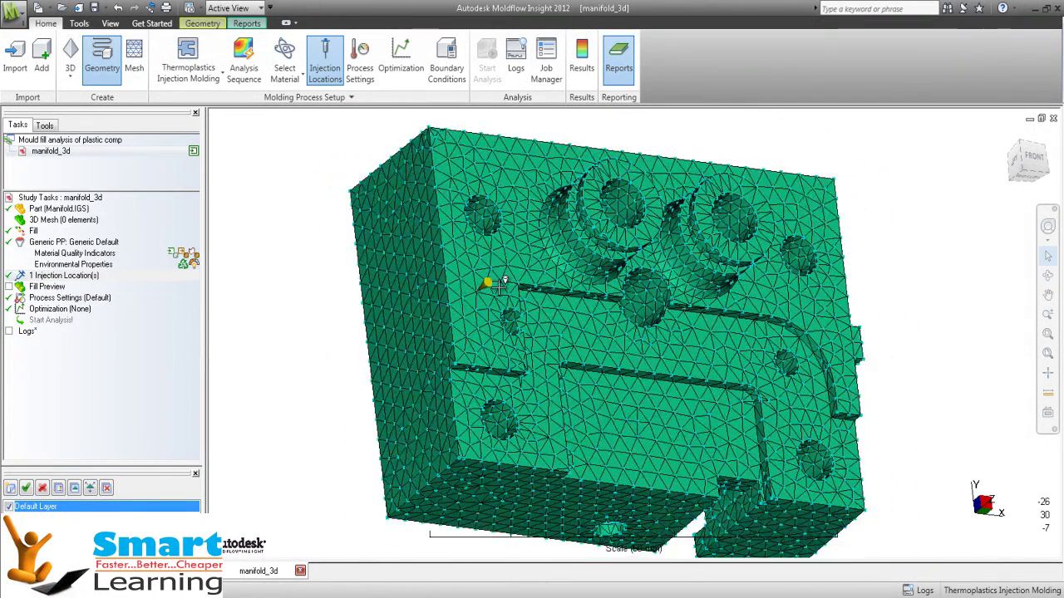
pyautogui.click(506, 166)
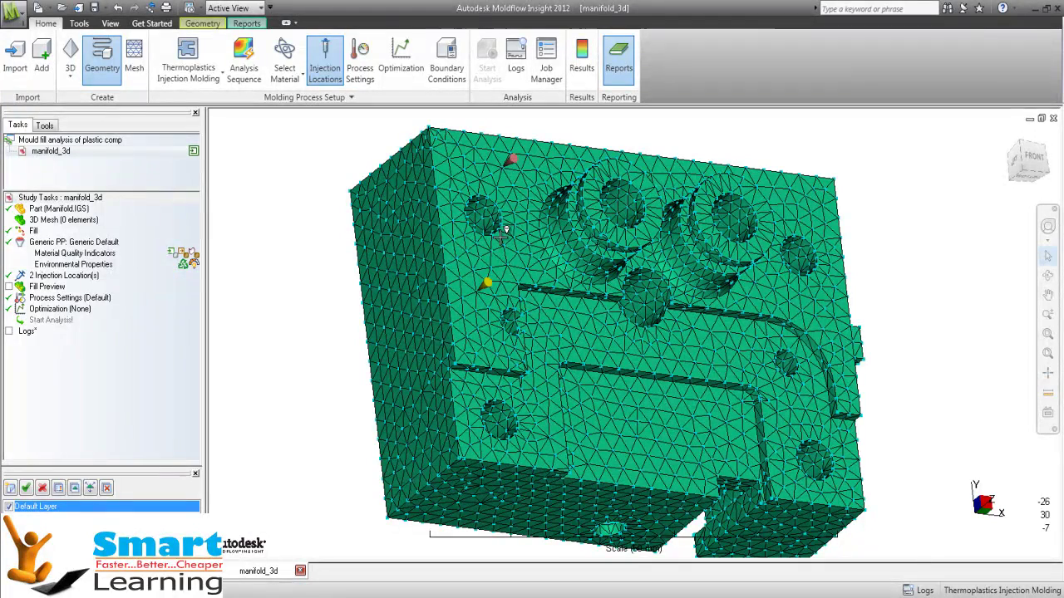
pyautogui.press('Escape')
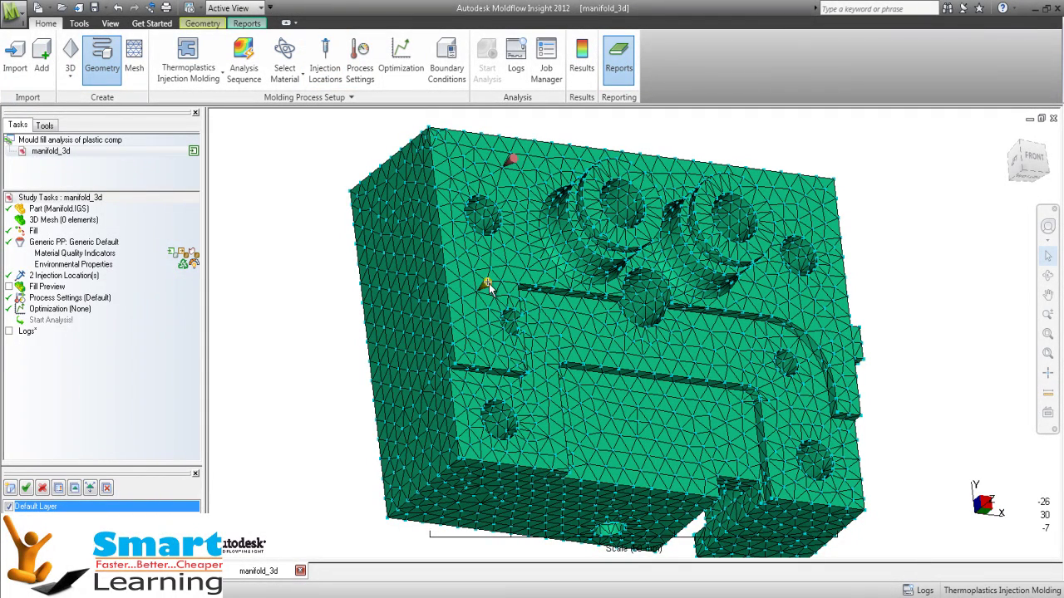
pyautogui.moveTo(488, 306); pyautogui.dragTo(467, 255, button='middle')
pyautogui.hotkey('ctrl', 'z')
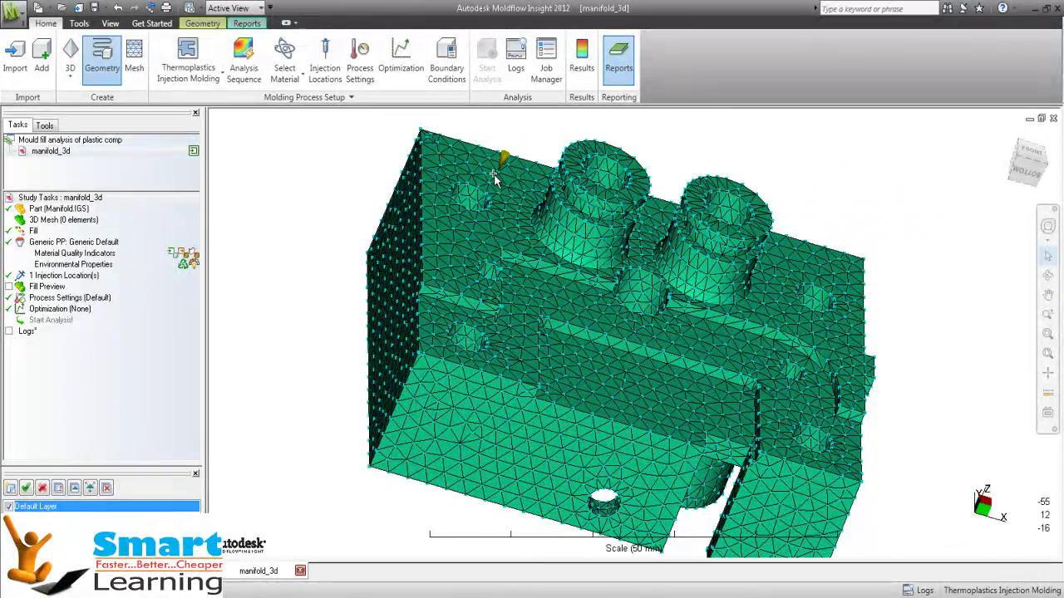
pyautogui.moveTo(501, 269); pyautogui.dragTo(477, 268, button='middle')
pyautogui.scroll(-2, 536, 283)
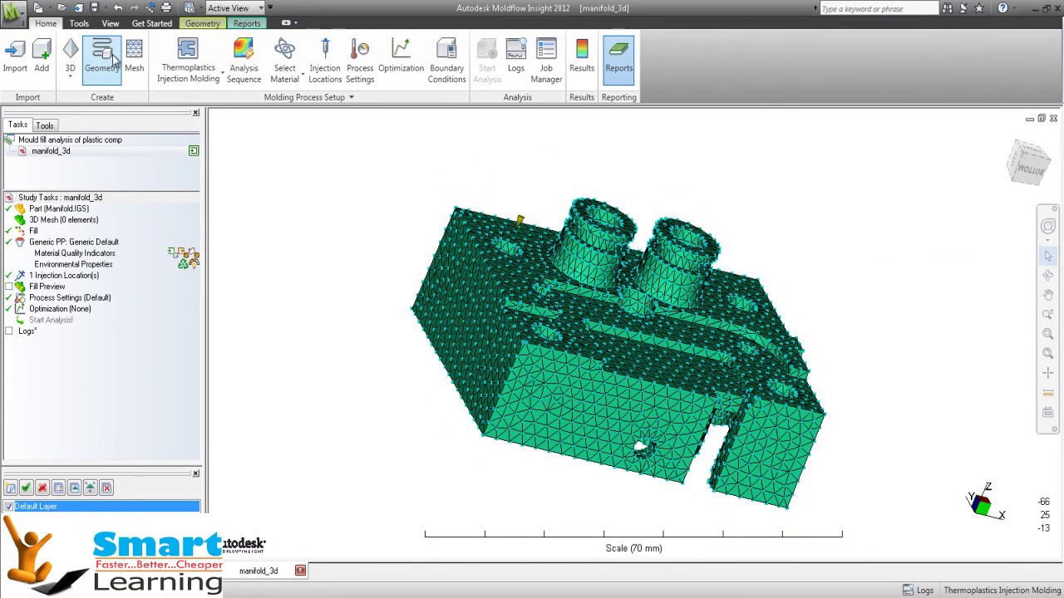
# - Look through the Tools, View and Get Started tabs, ending on the Geometry tools
pyautogui.click(81, 24)
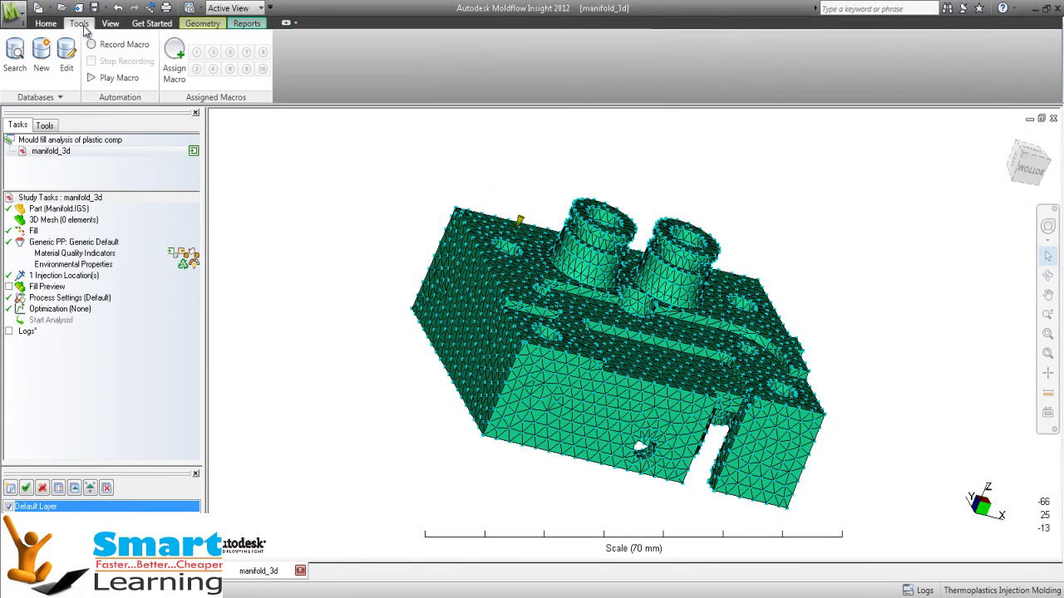
pyautogui.click(110, 23)
pyautogui.click(148, 24)
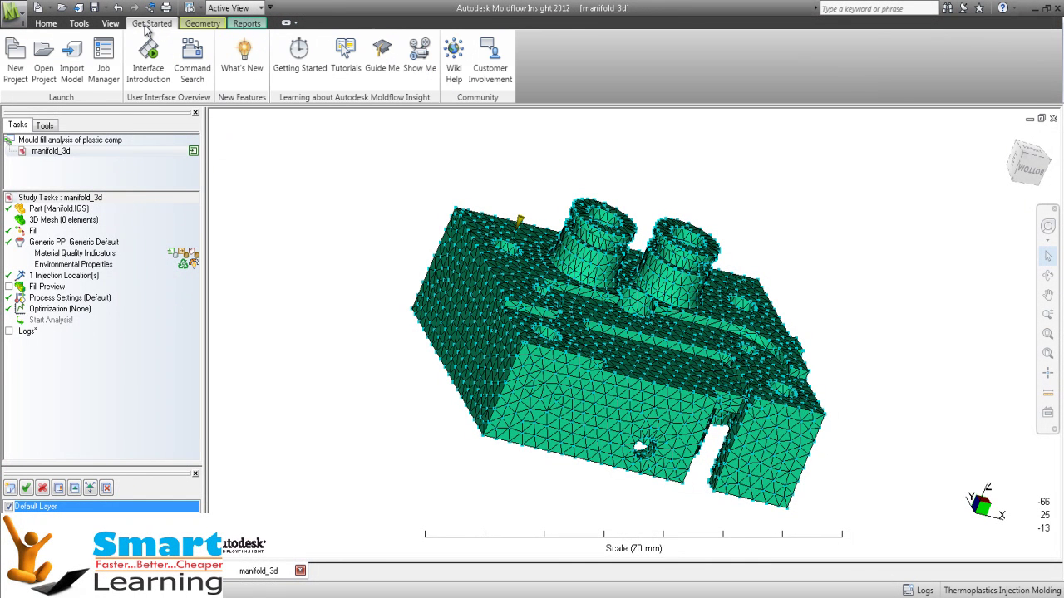
pyautogui.click(202, 25)
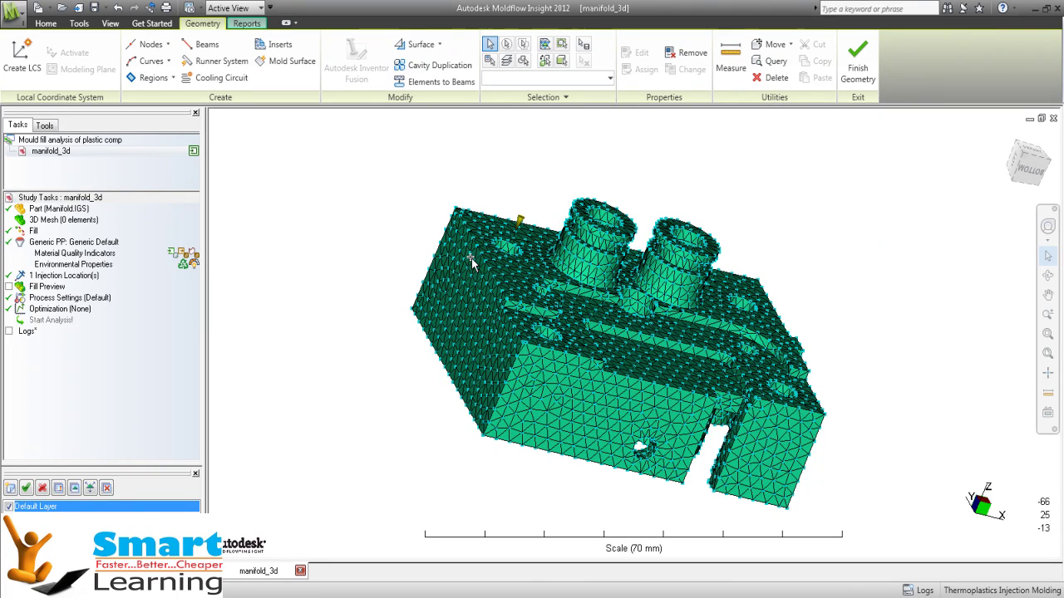
# - Create a hot runner system centred on the mould with 75 mm sprue and 5 mm runners
pyautogui.click(224, 66)
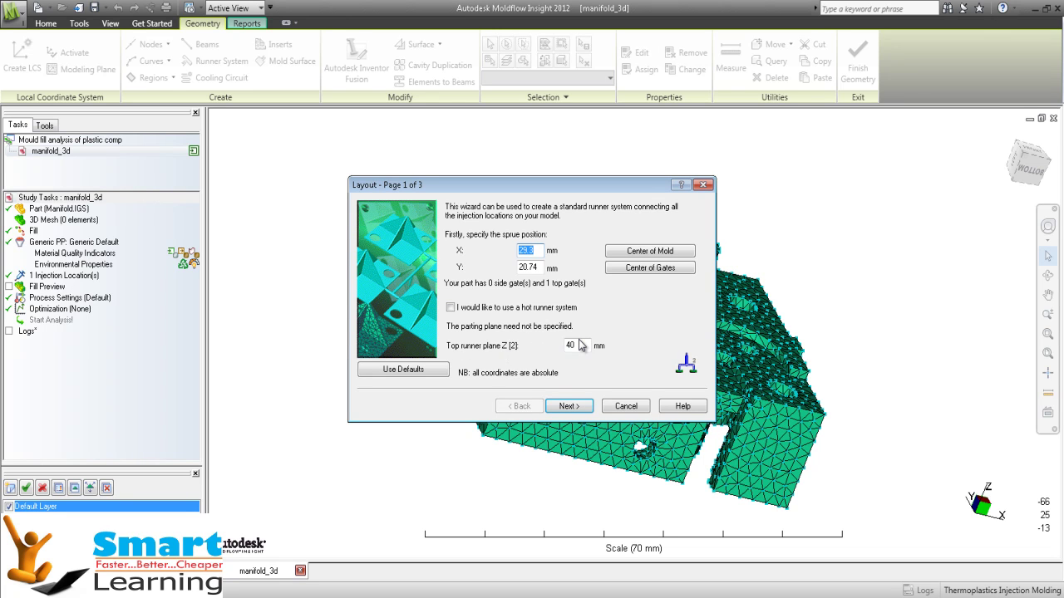
pyautogui.click(465, 310)
pyautogui.click(661, 253)
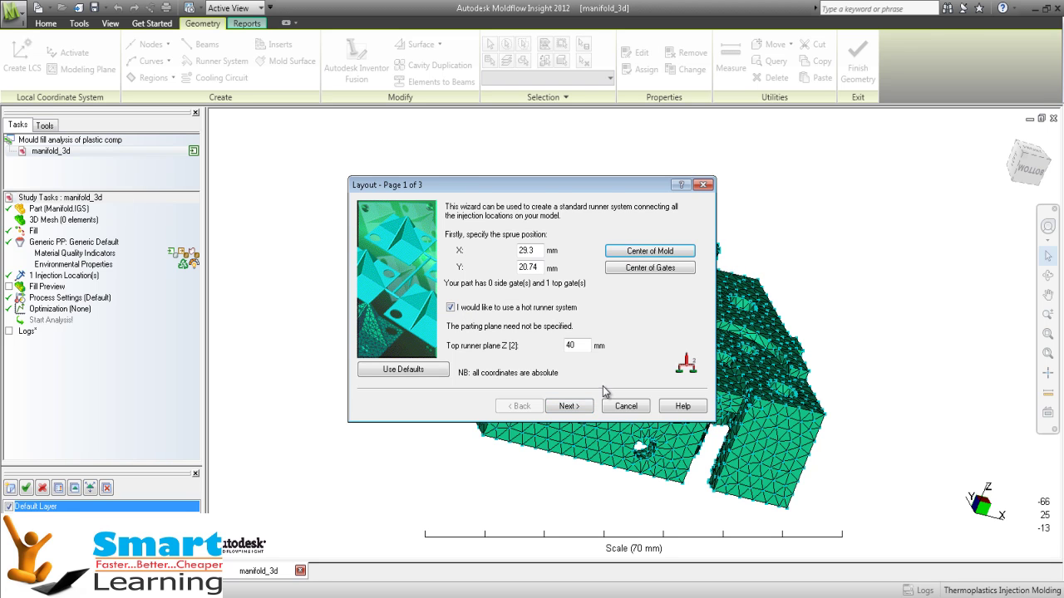
pyautogui.click(570, 407)
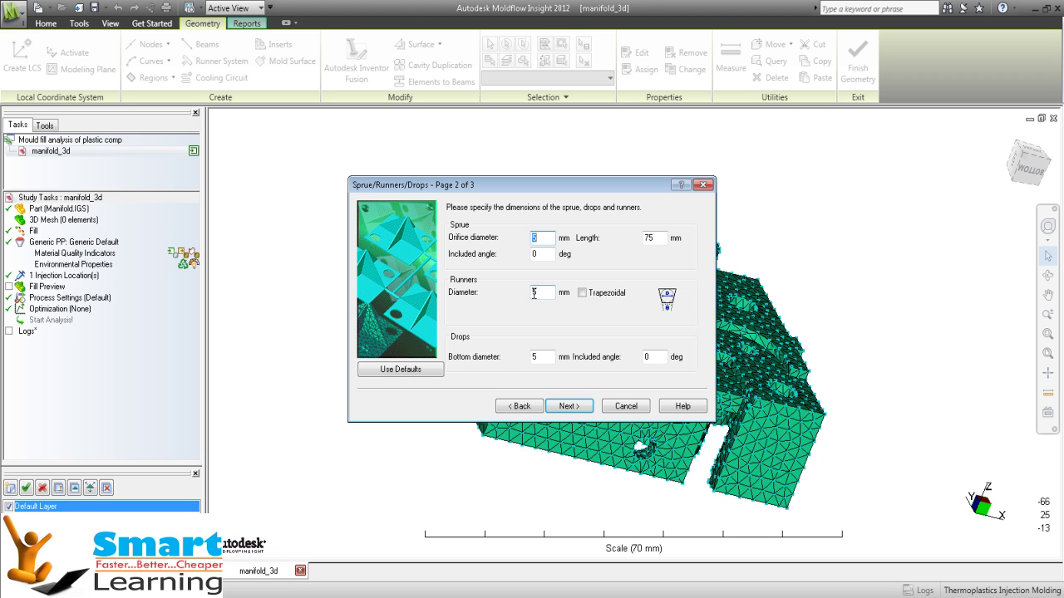
pyautogui.click(565, 406)
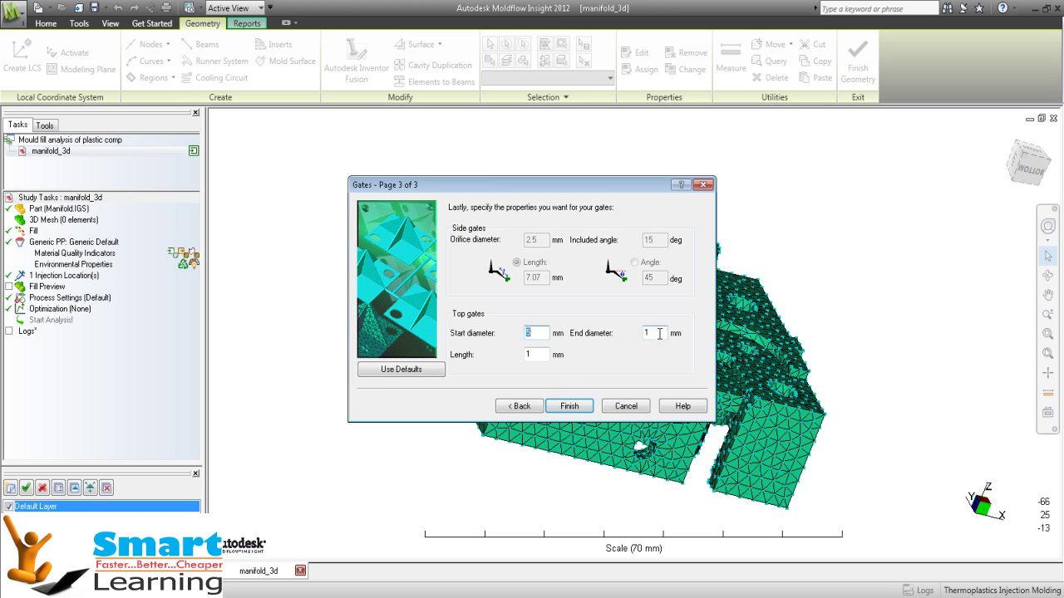
pyautogui.click(569, 406)
# - Start a cooling circuit aligned along Y with an 8 mm channel diameter
pyautogui.scroll(2, 629, 373)
pyautogui.scroll(-2, 470, 360)
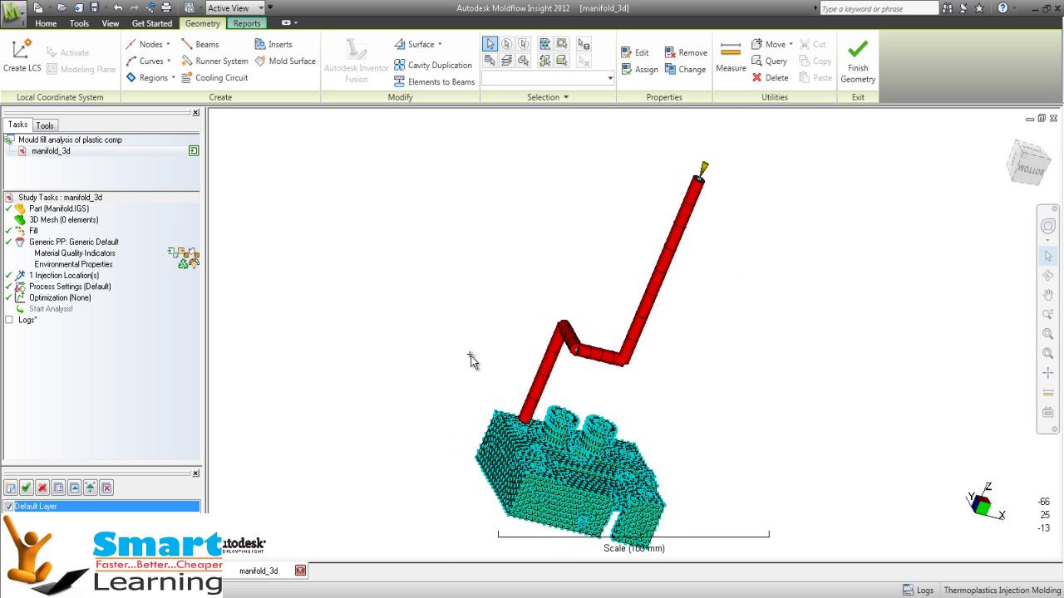
pyautogui.moveTo(470, 360)
pyautogui.mouseDown(button='middle')
pyautogui.moveTo(565, 352)
pyautogui.moveTo(527, 380)
pyautogui.moveTo(559, 380)
pyautogui.moveTo(525, 373)
pyautogui.mouseUp(button='middle')
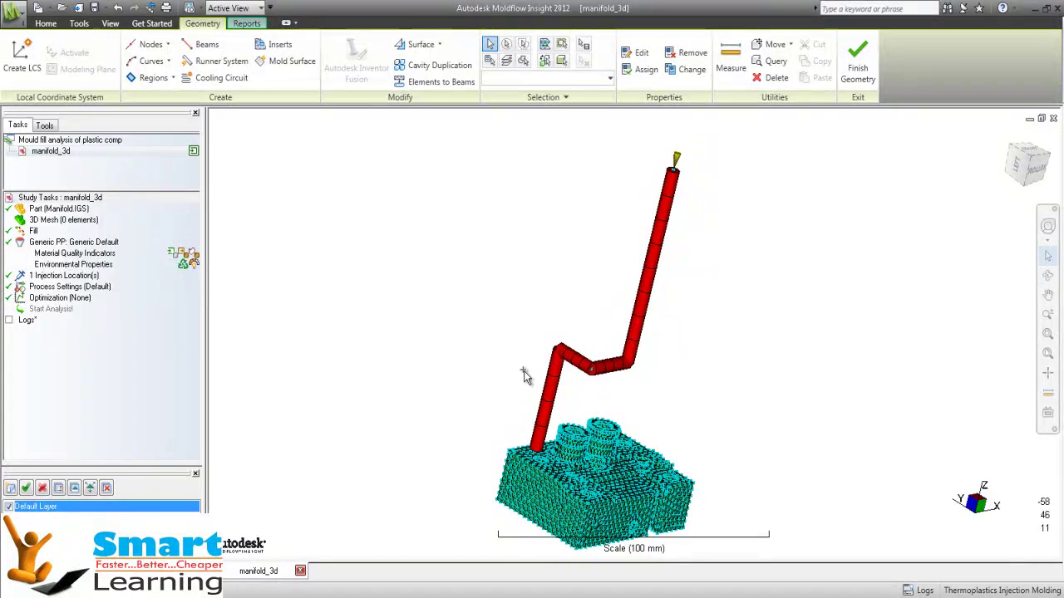
pyautogui.scroll(-1, 525, 370)
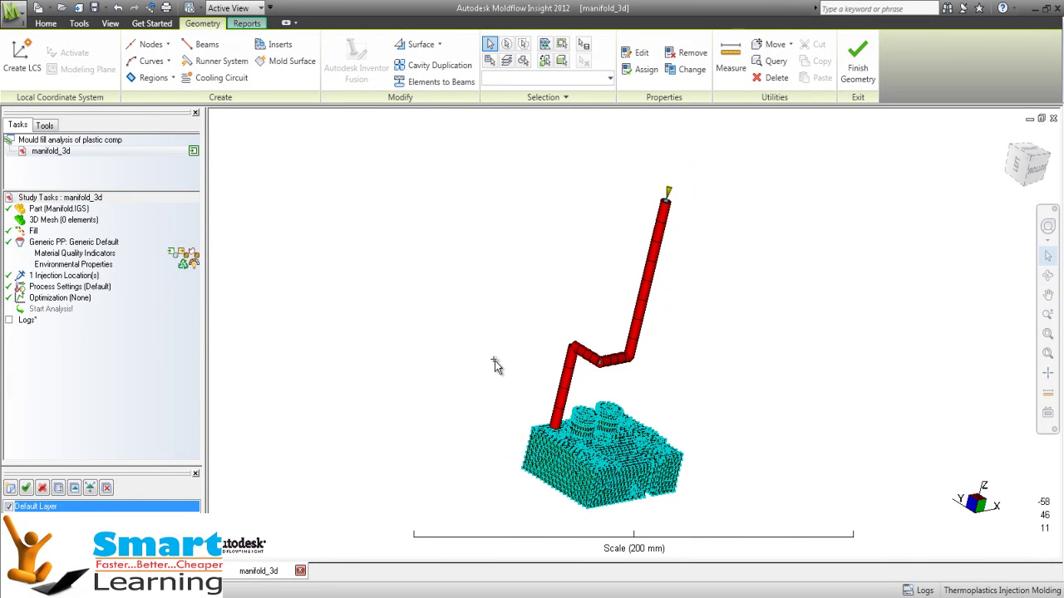
pyautogui.click(220, 78)
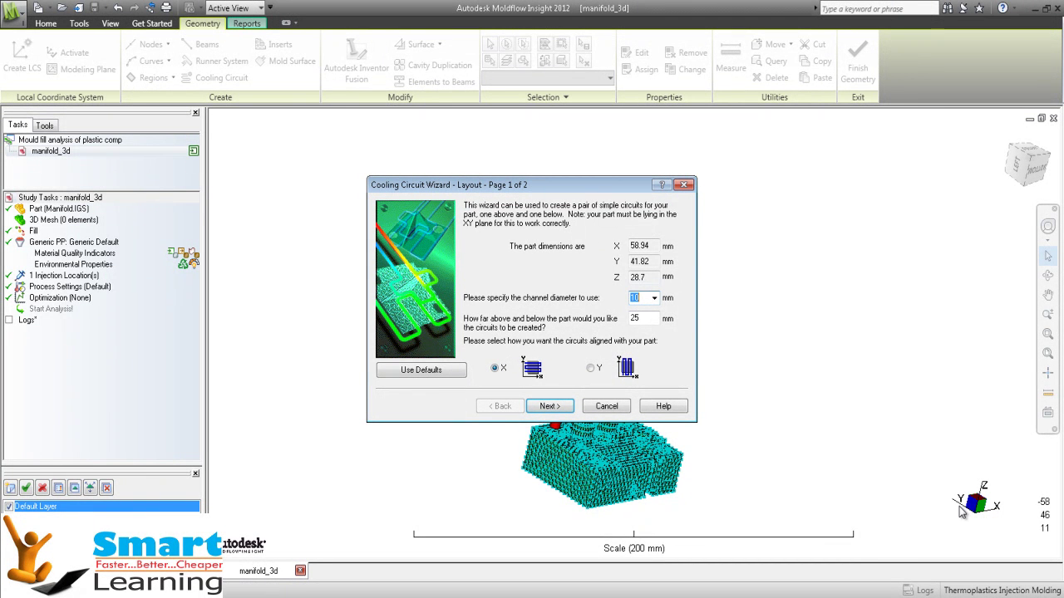
pyautogui.click(590, 370)
pyautogui.click(650, 298)
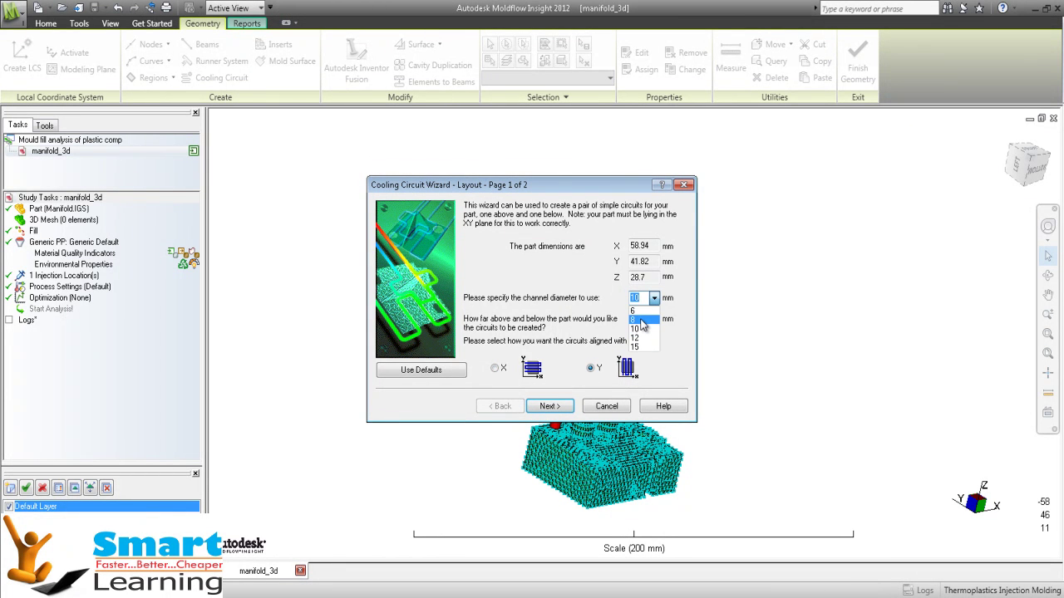
pyautogui.click(645, 320)
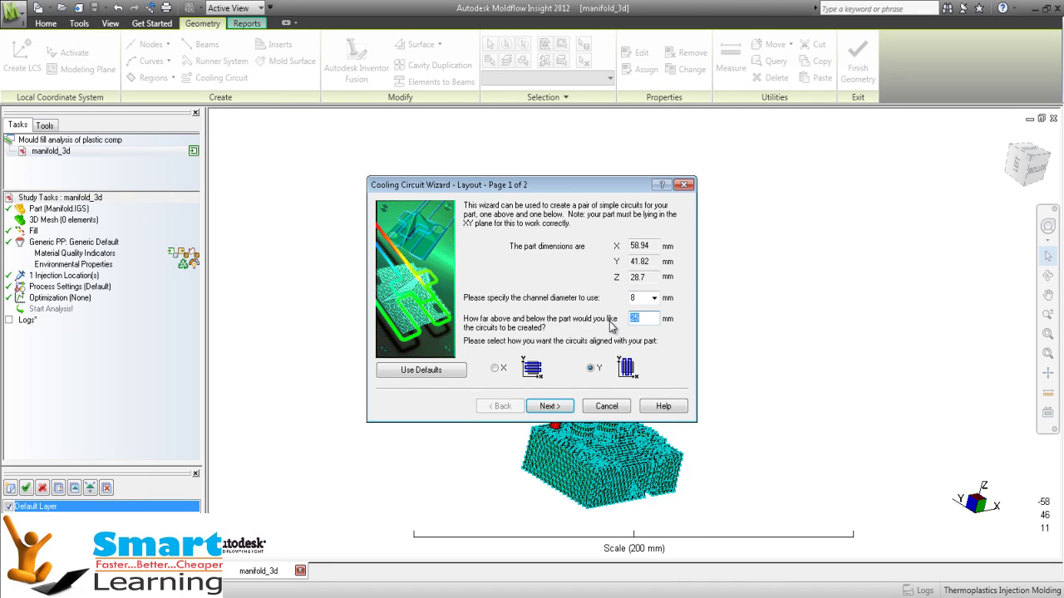
# - Set three channels at 15 mm spacing, preview the layout, and create the circuits
pyautogui.click(546, 406)
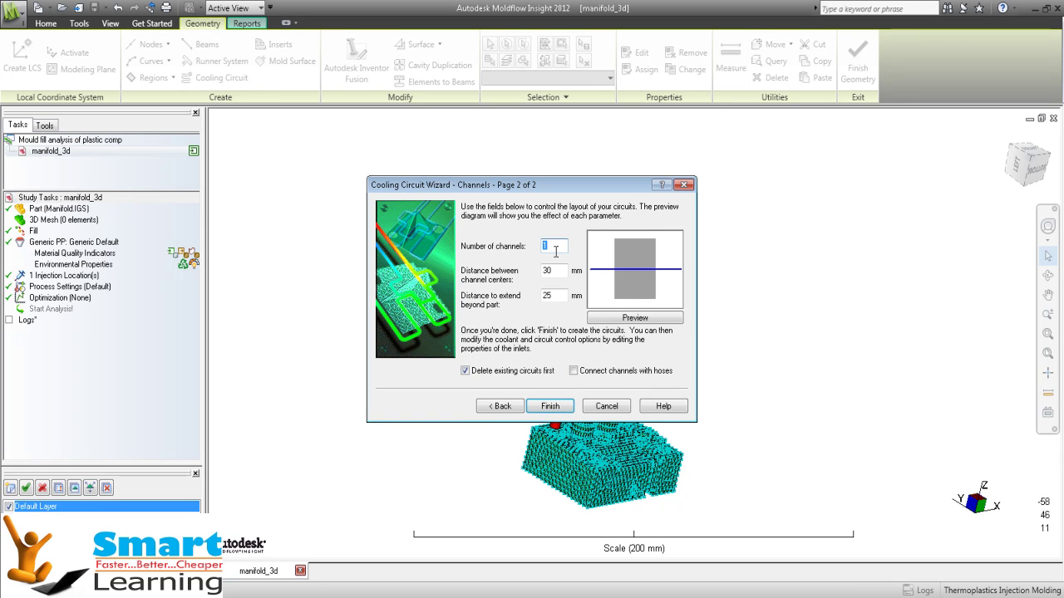
pyautogui.moveTo(564, 270); pyautogui.dragTo(538, 271)
pyautogui.write('15')
pyautogui.click(635, 318)
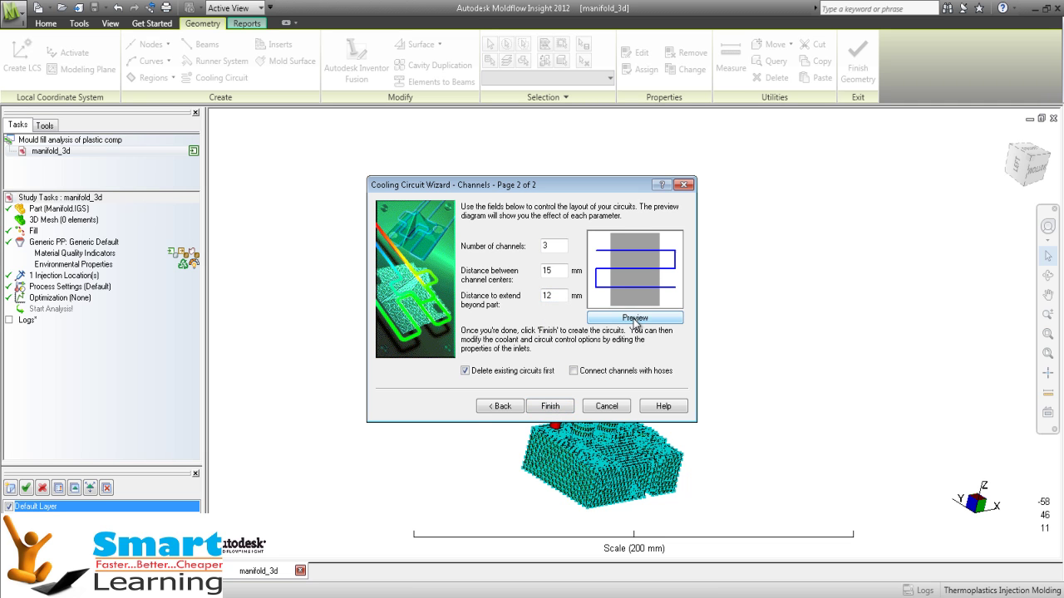
pyautogui.click(553, 407)
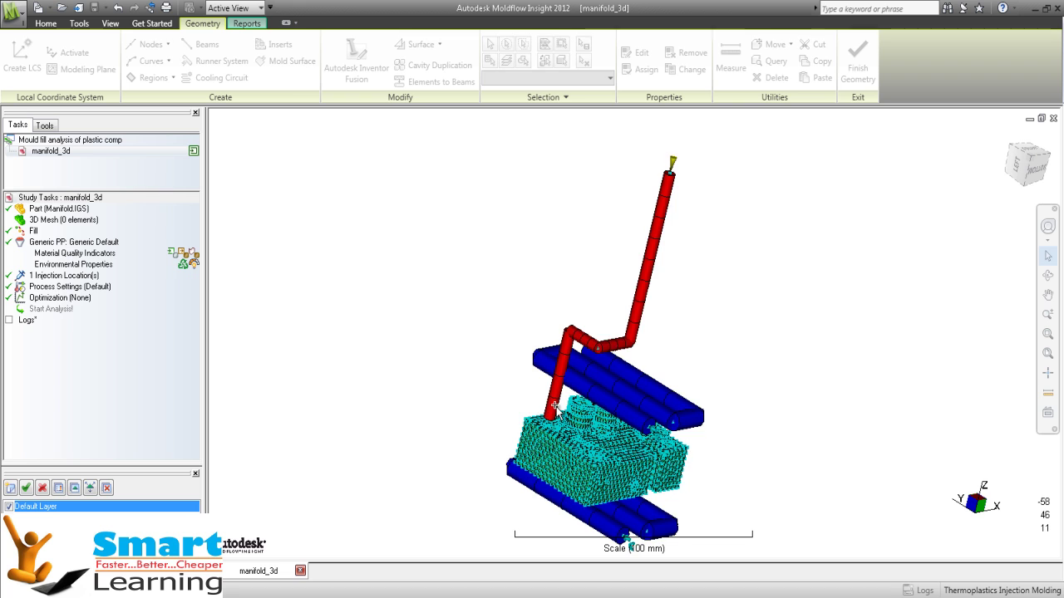
# - Duplicate the part into 4 cavities in 2 rows with 85 mm spacing
pyautogui.moveTo(700, 355); pyautogui.dragTo(717, 370, button='middle')
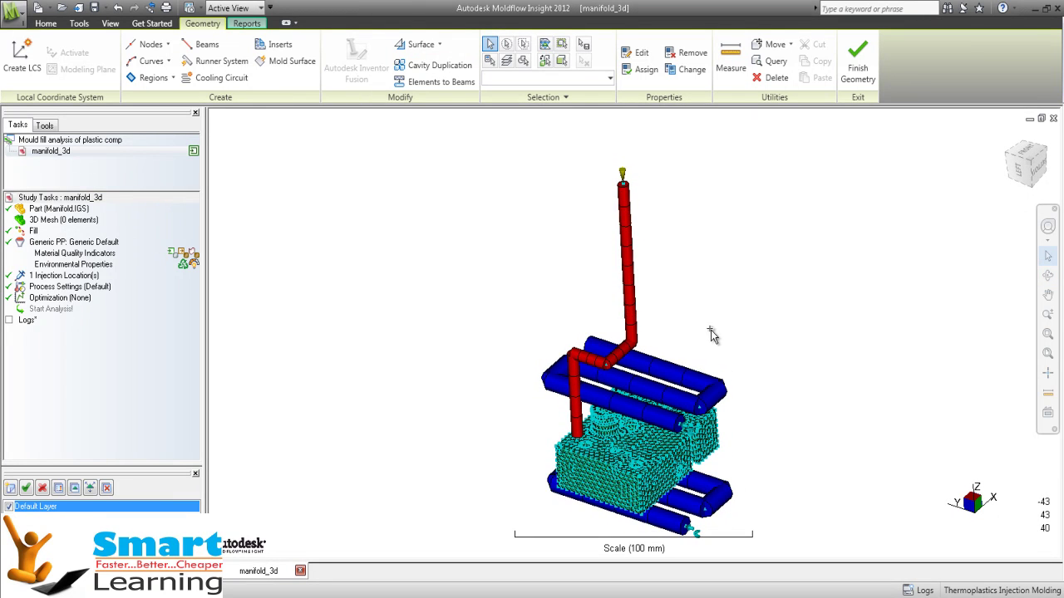
pyautogui.scroll(2, 714, 366)
pyautogui.scroll(-3, 706, 432)
pyautogui.moveTo(696, 482); pyautogui.dragTo(748, 476, button='middle')
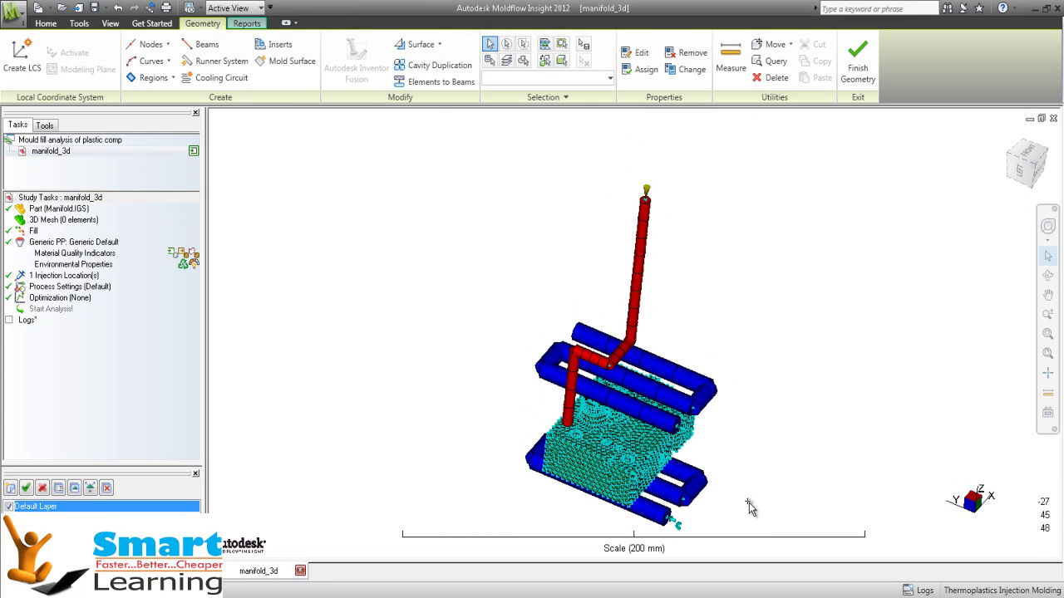
pyautogui.click(434, 67)
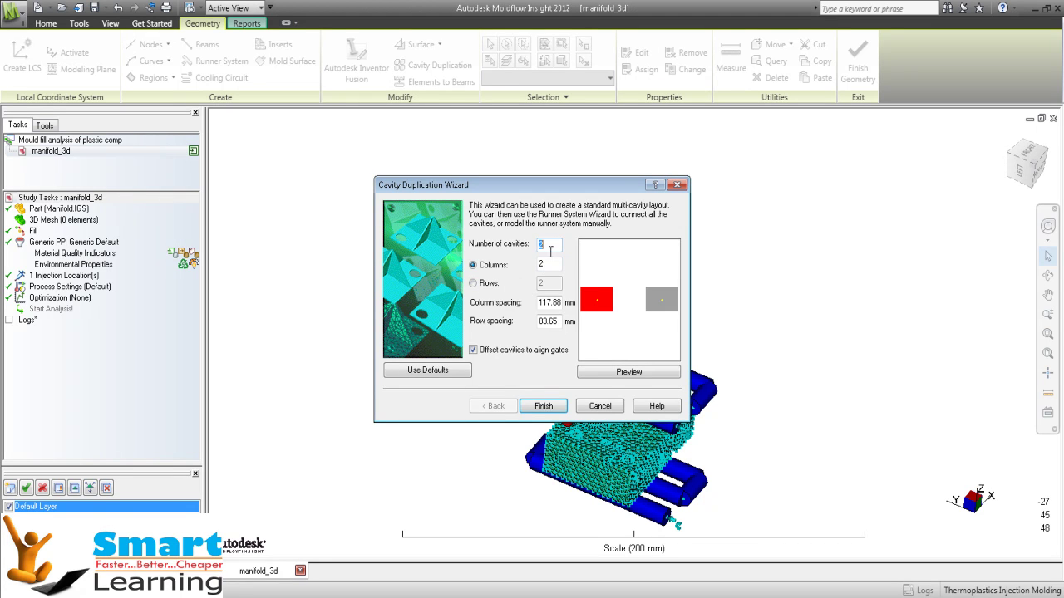
pyautogui.click(490, 283)
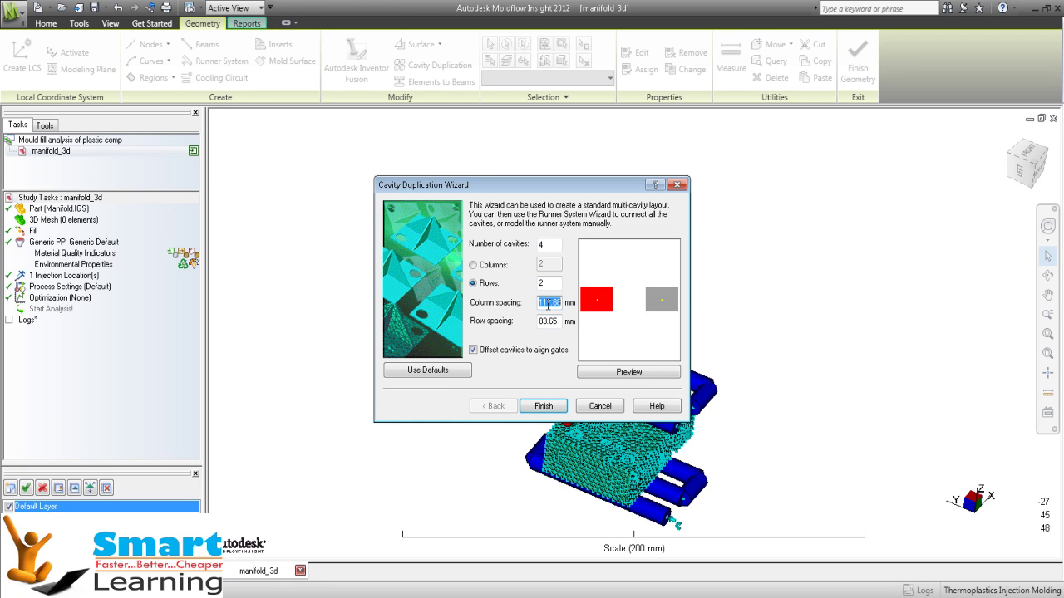
pyautogui.write('85')
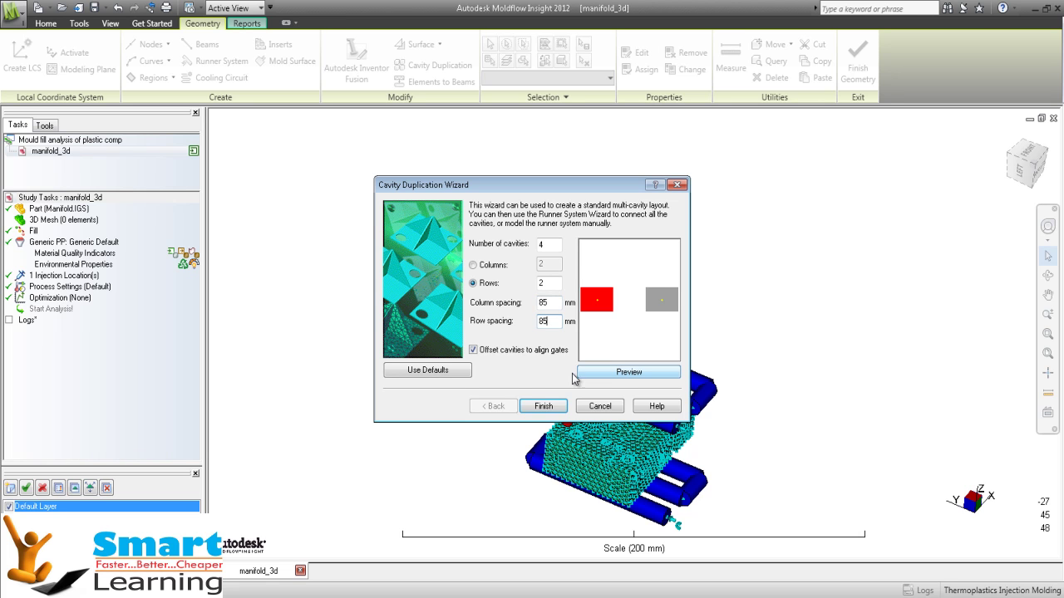
pyautogui.click(629, 372)
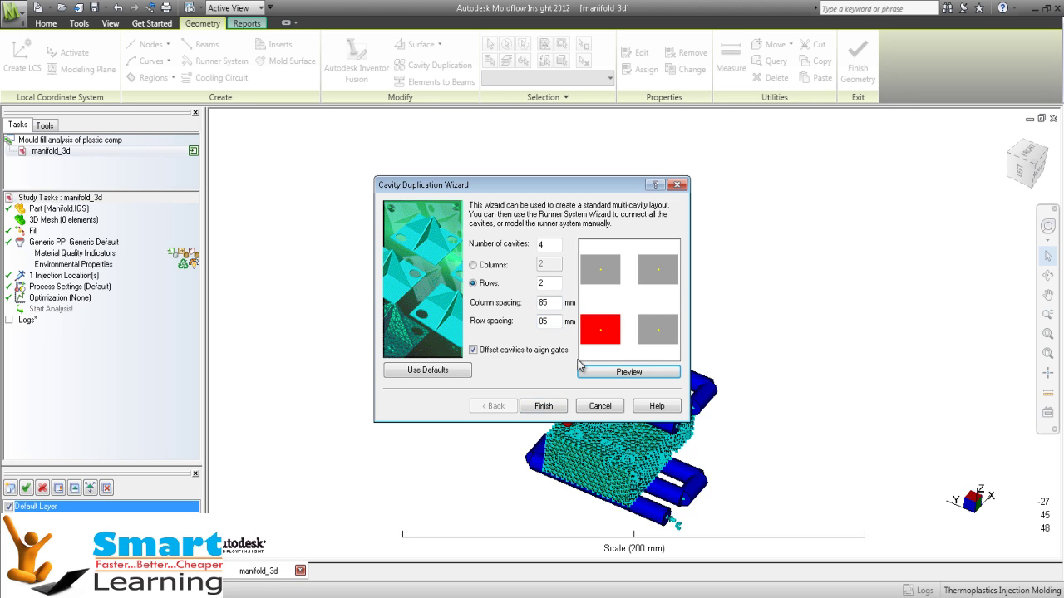
pyautogui.click(614, 340)
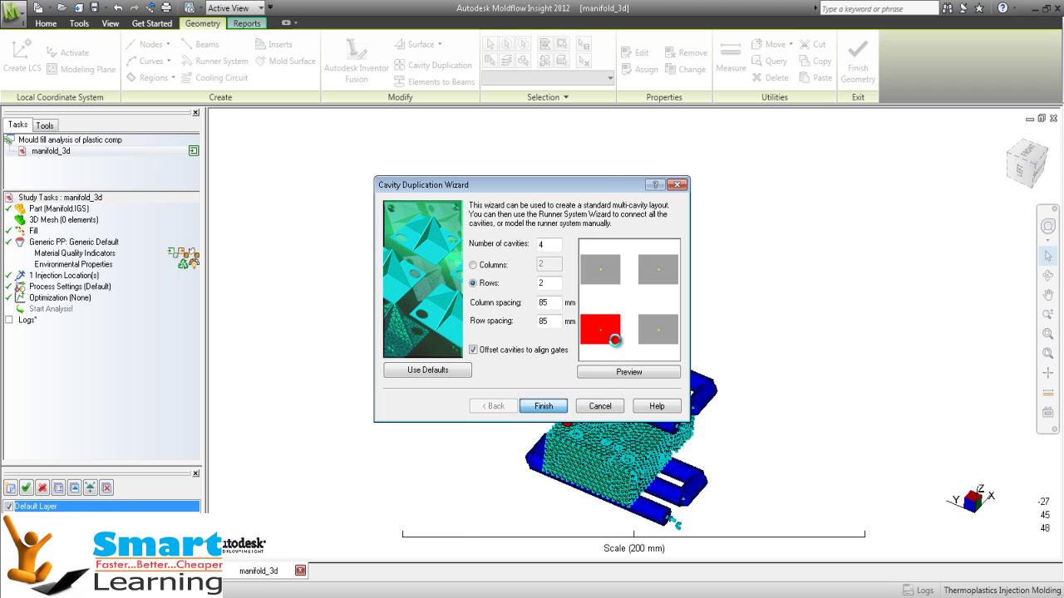
pyautogui.press('Return')
pyautogui.moveTo(482, 299)
pyautogui.mouseDown(button='middle')
pyautogui.moveTo(446, 235)
pyautogui.moveTo(470, 287)
pyautogui.mouseUp(button='middle')
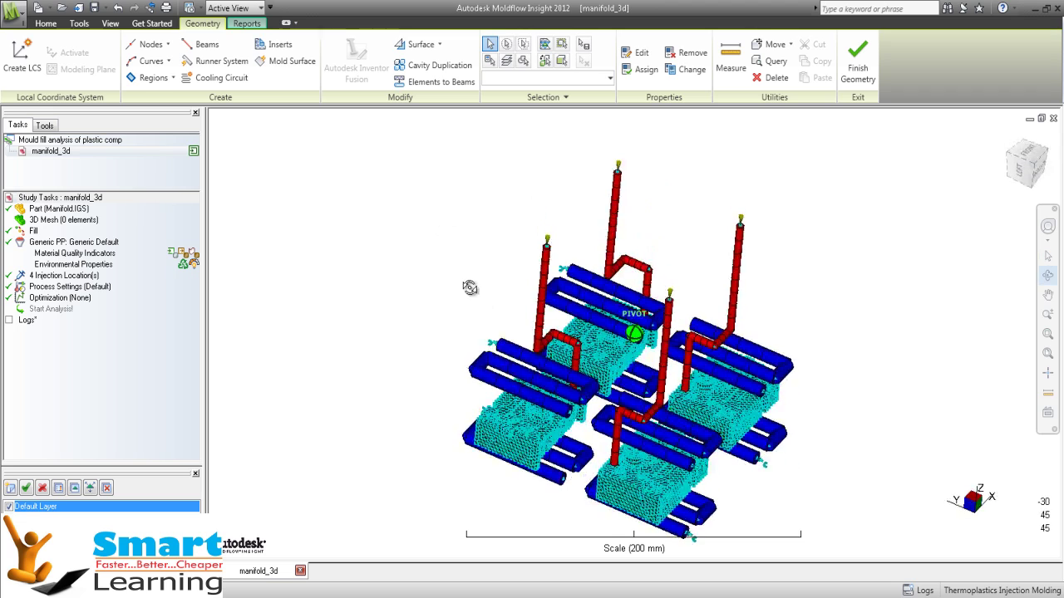
pyautogui.scroll(5, 571, 322)
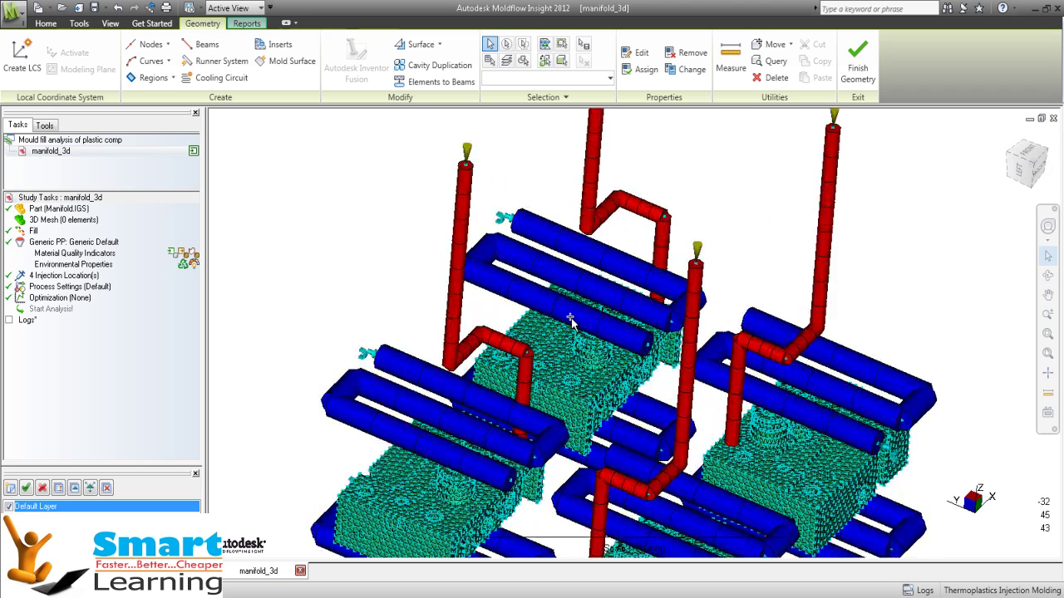
pyautogui.scroll(-5, 498, 325)
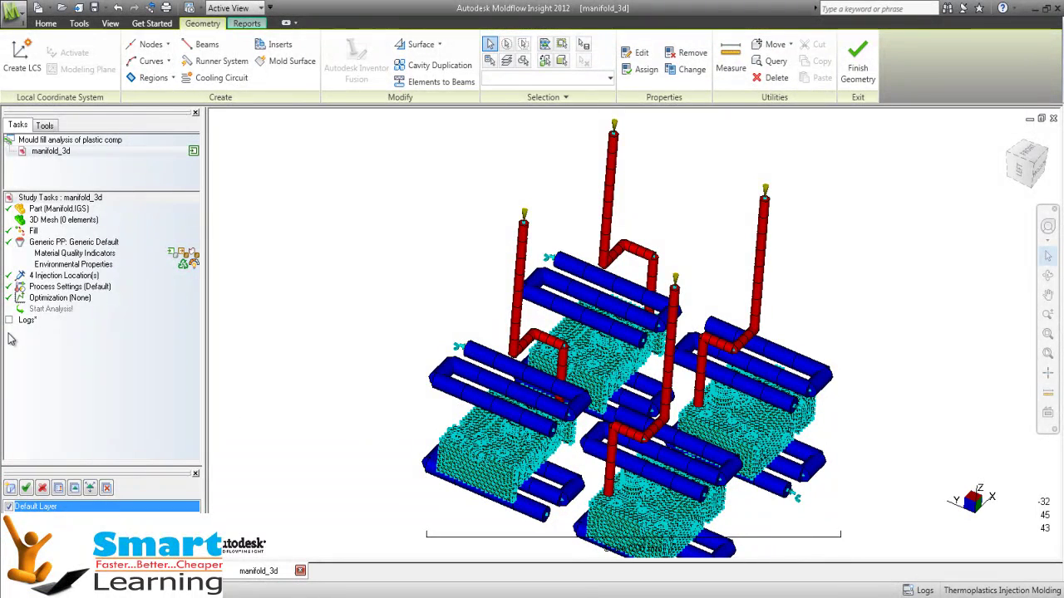
pyautogui.click(61, 287)
pyautogui.doubleClick(61, 290)
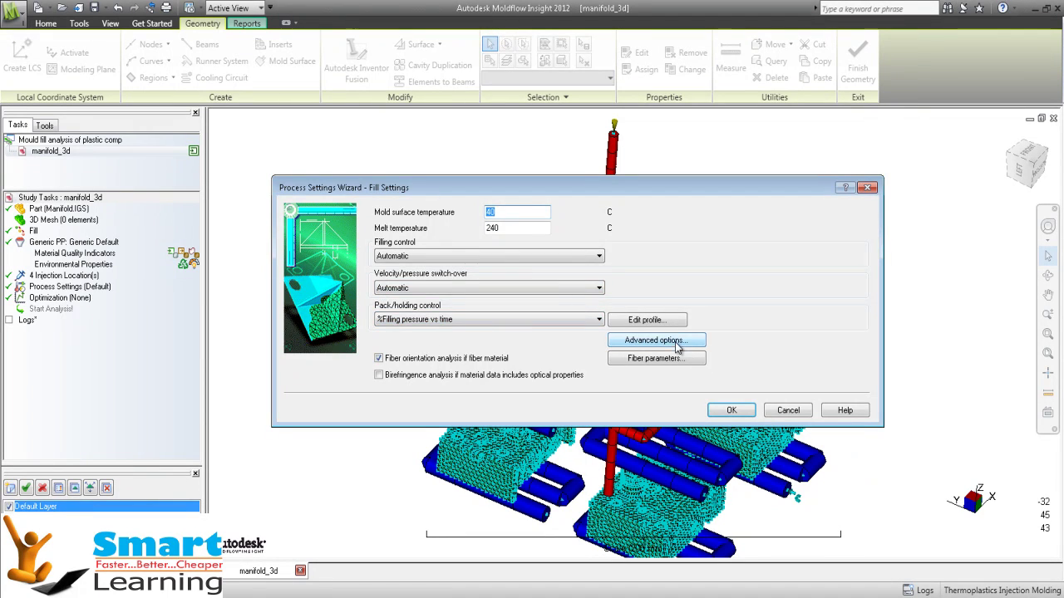
pyautogui.click(728, 413)
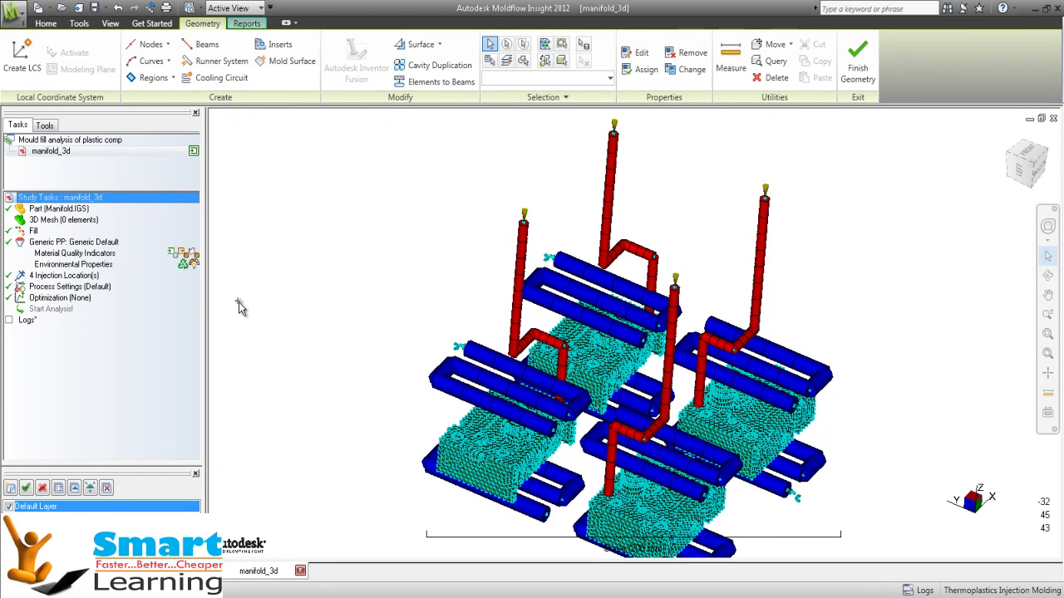
# - Tick Logs and check the empty Mesh Log, Fill, Fill-Check and Analysis Log tabs
pyautogui.click(10, 321)
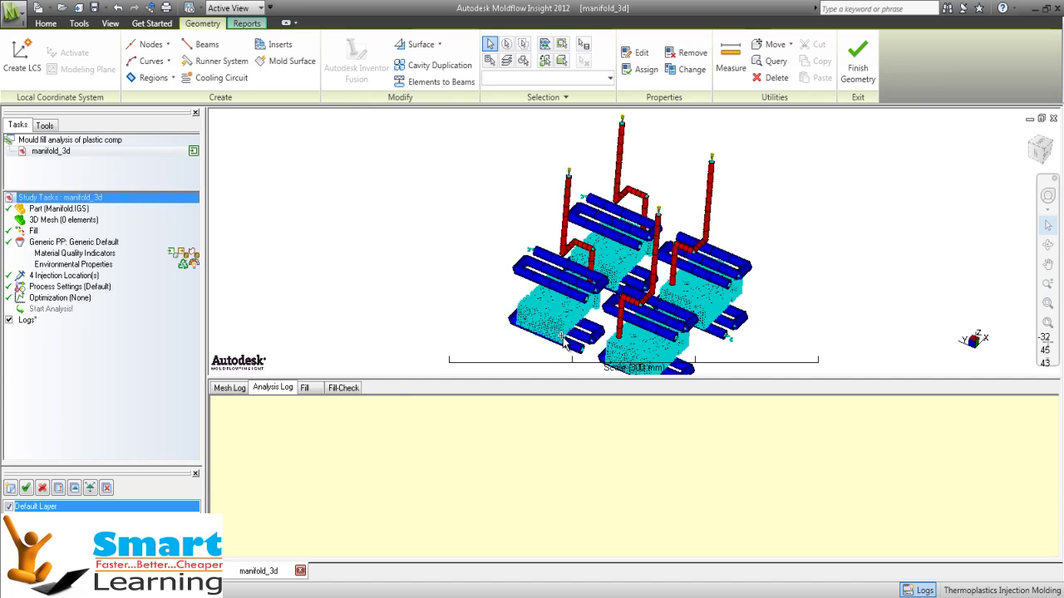
pyautogui.click(228, 388)
pyautogui.click(306, 388)
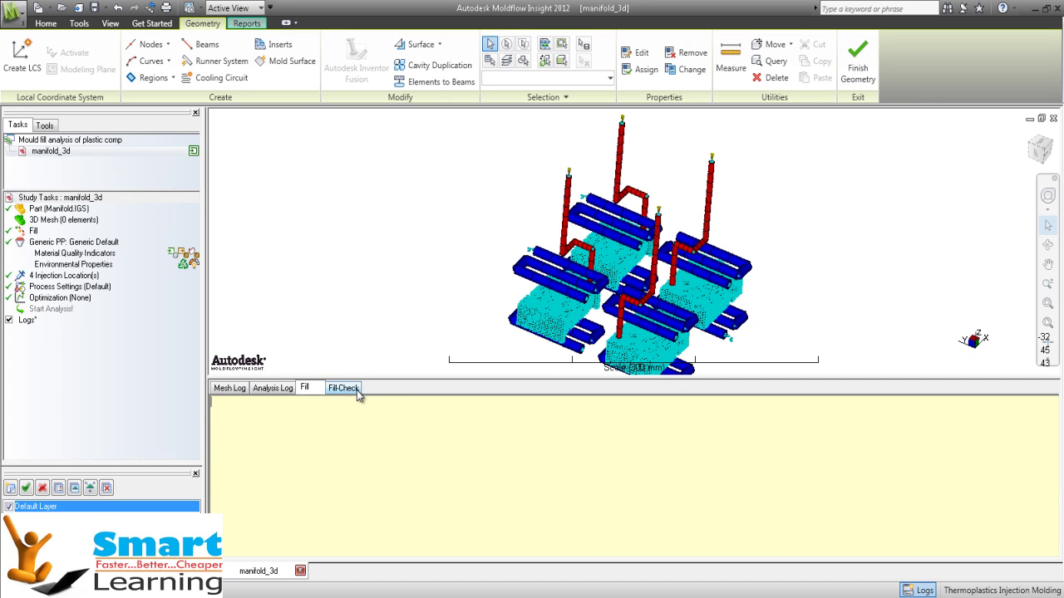
pyautogui.click(350, 389)
pyautogui.click(285, 388)
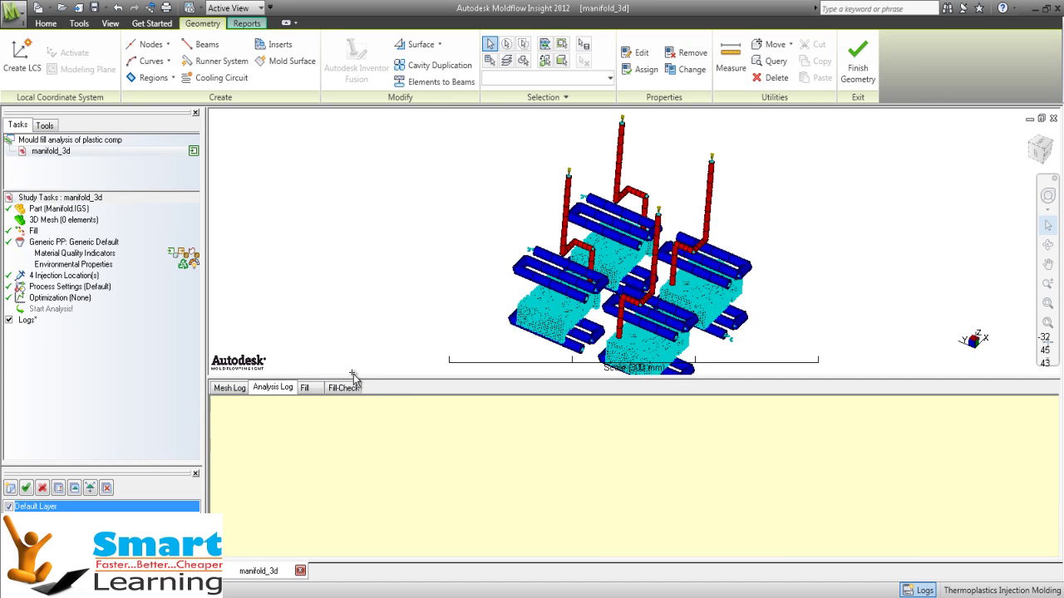